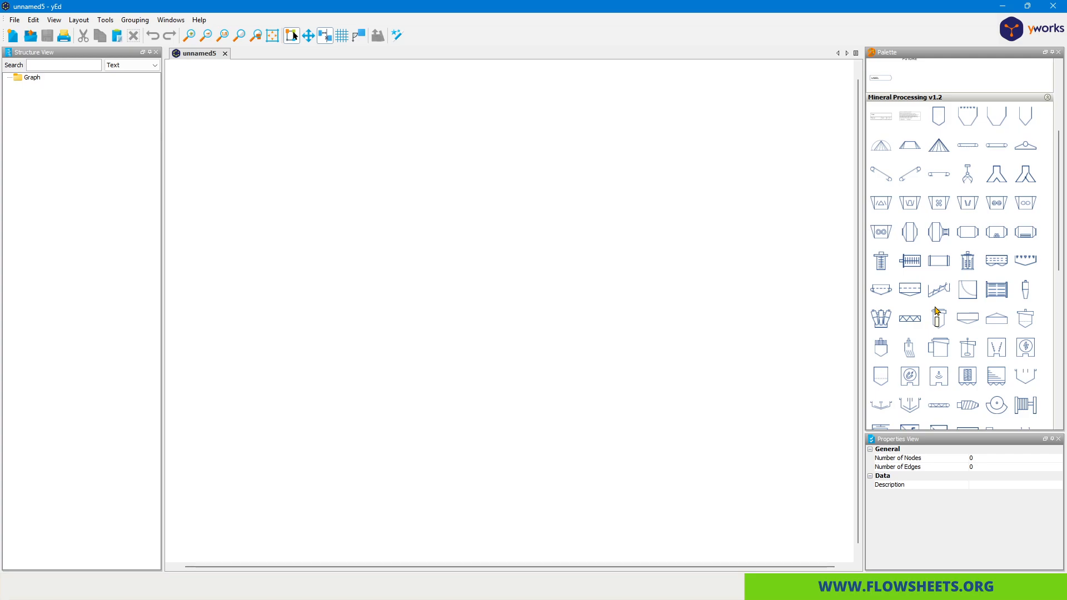
Place a pointed-bottom bin, a mill and a cyclone from the Mineral Processing v1.2 symbols on the empty canvas.
scroll(938, 278, up, 3)
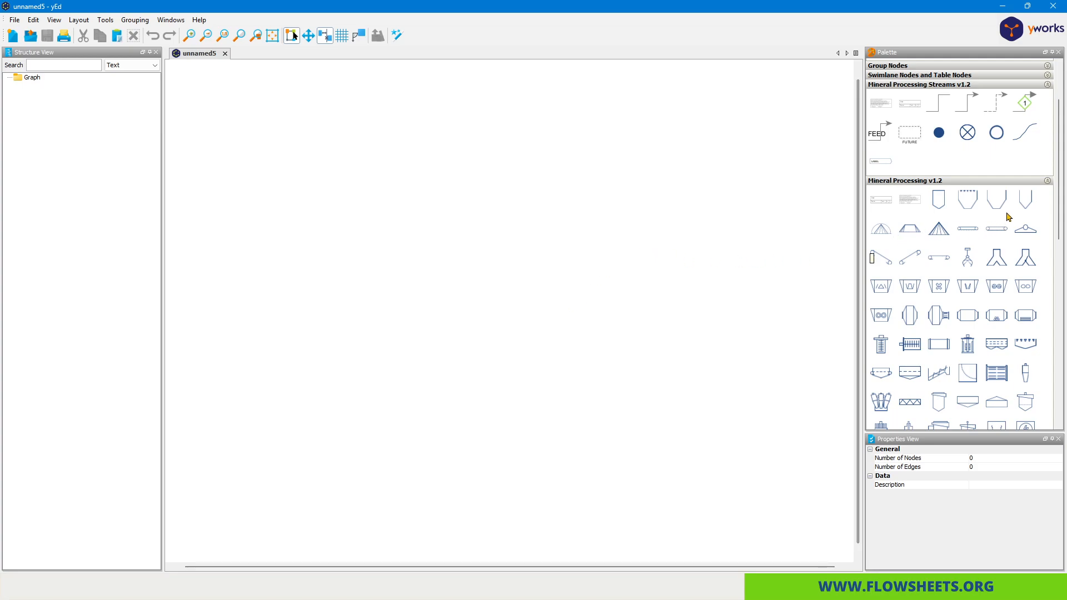
drag(939, 199, 382, 218)
scroll(388, 230, up, 2)
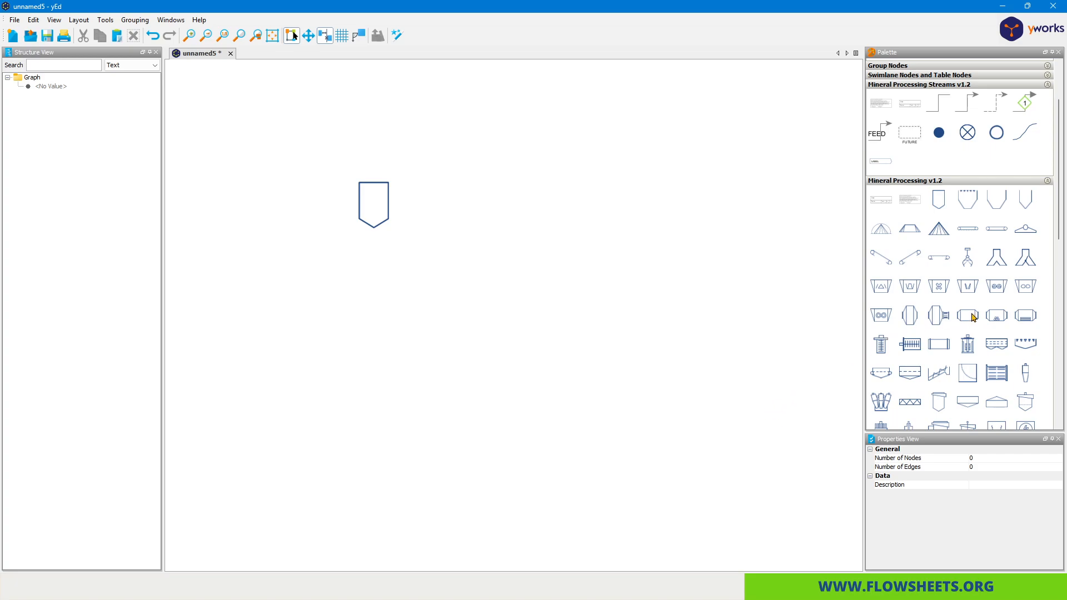
drag(974, 317, 497, 283)
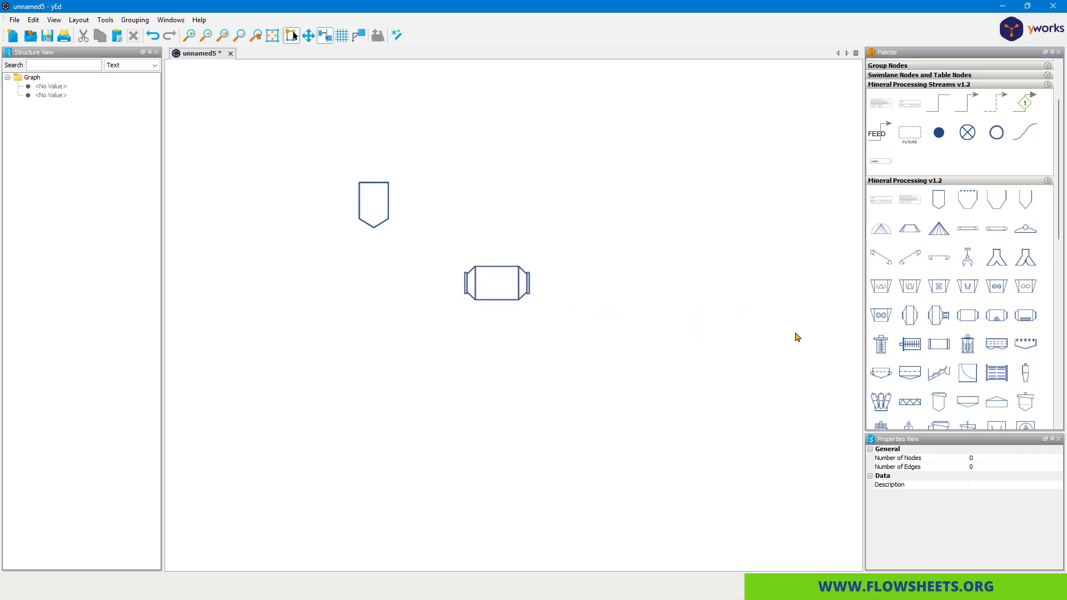
drag(1025, 373, 437, 218)
scroll(336, 187, up, 2)
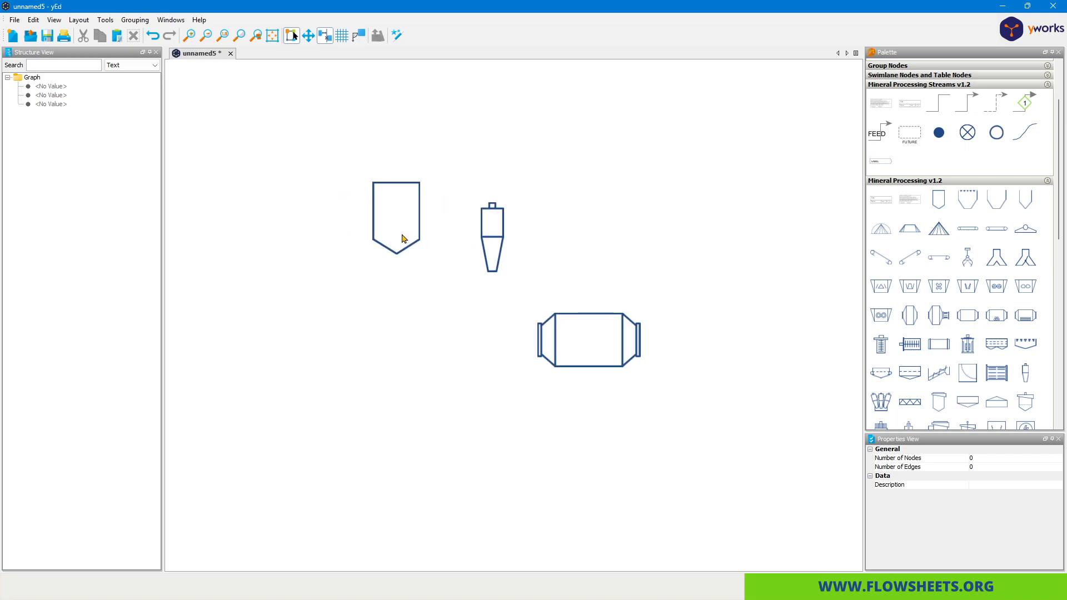
Connect the bin to the mill with a right-angled bend below the bin, and shift the mill slightly to the right.
drag(402, 236, 558, 347)
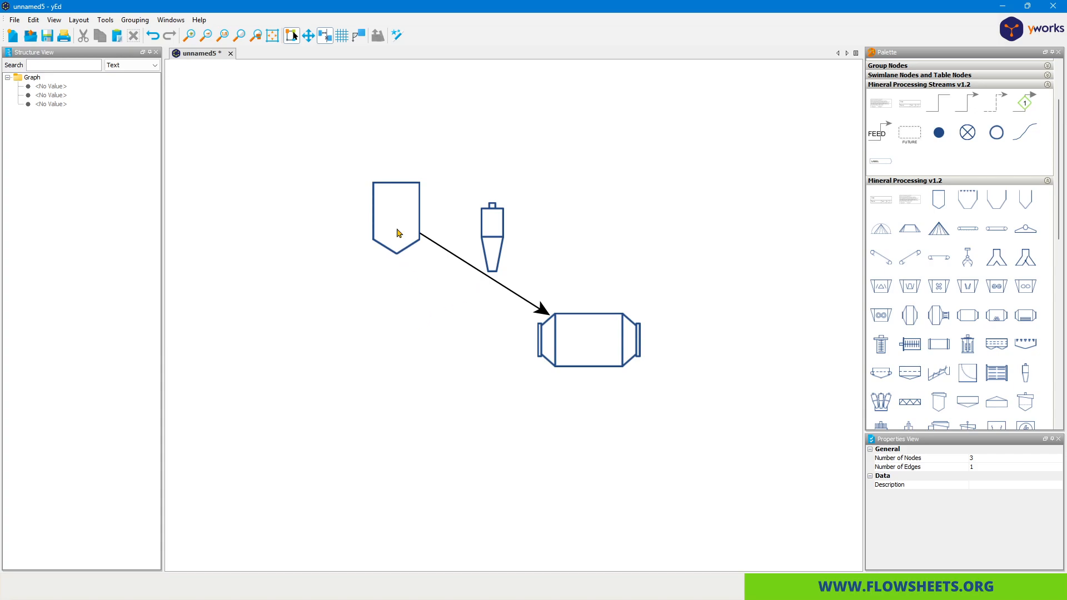
drag(476, 272, 396, 340)
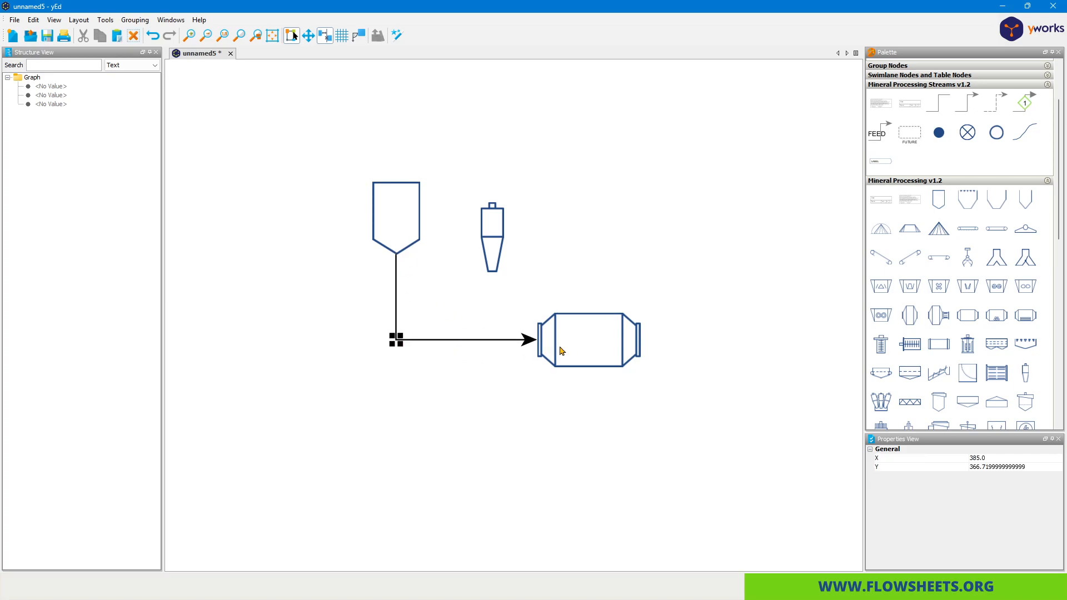
drag(579, 340, 617, 338)
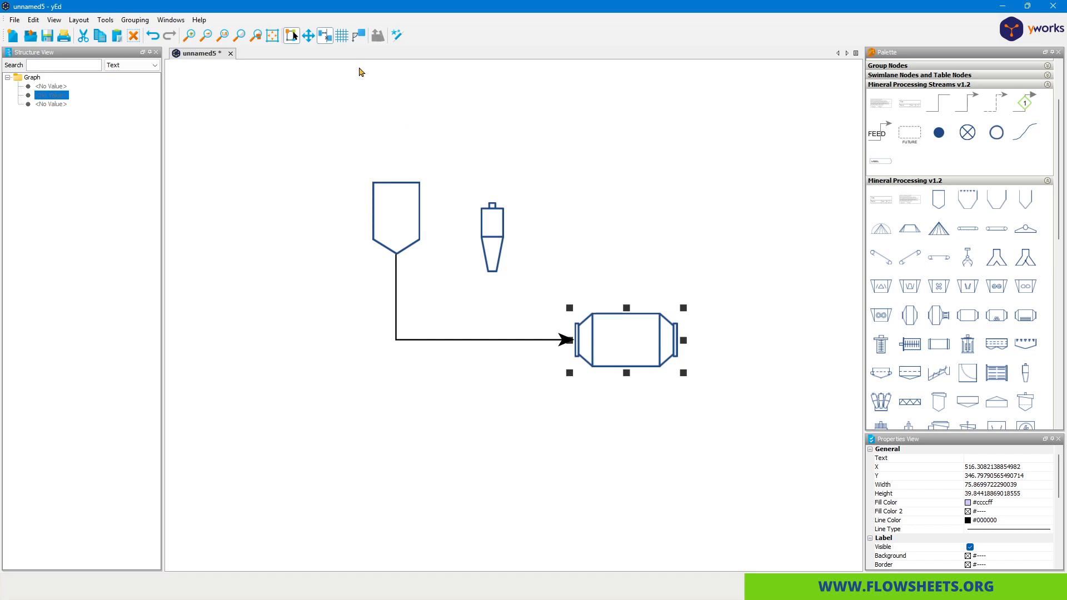
Turn on orthogonal edges and replace the bin-to-mill connection with an orthogonal one.
click(359, 36)
click(396, 280)
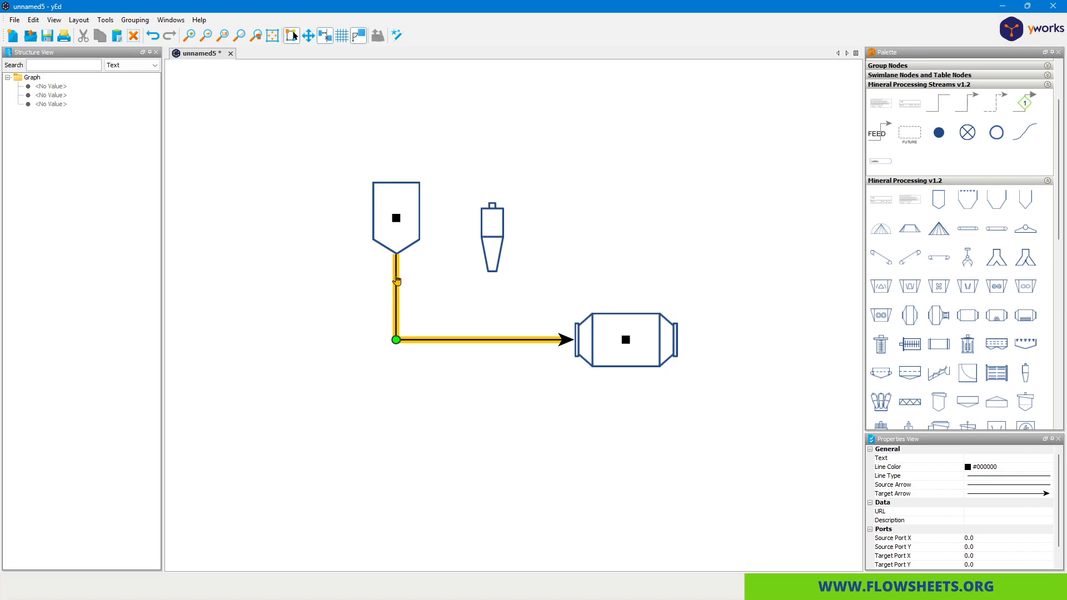
key(Delete)
drag(400, 221, 605, 345)
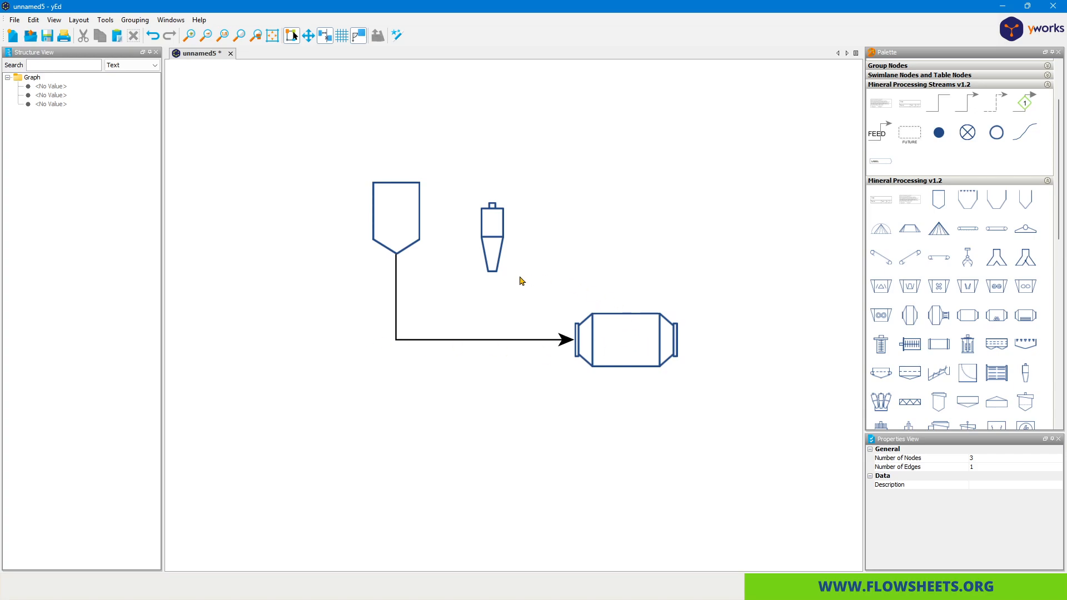
Try to connect the cyclone directly to the mill, delete that connection, and realign the bin's line with the mill's centre.
drag(495, 262, 601, 340)
drag(557, 312, 540, 345)
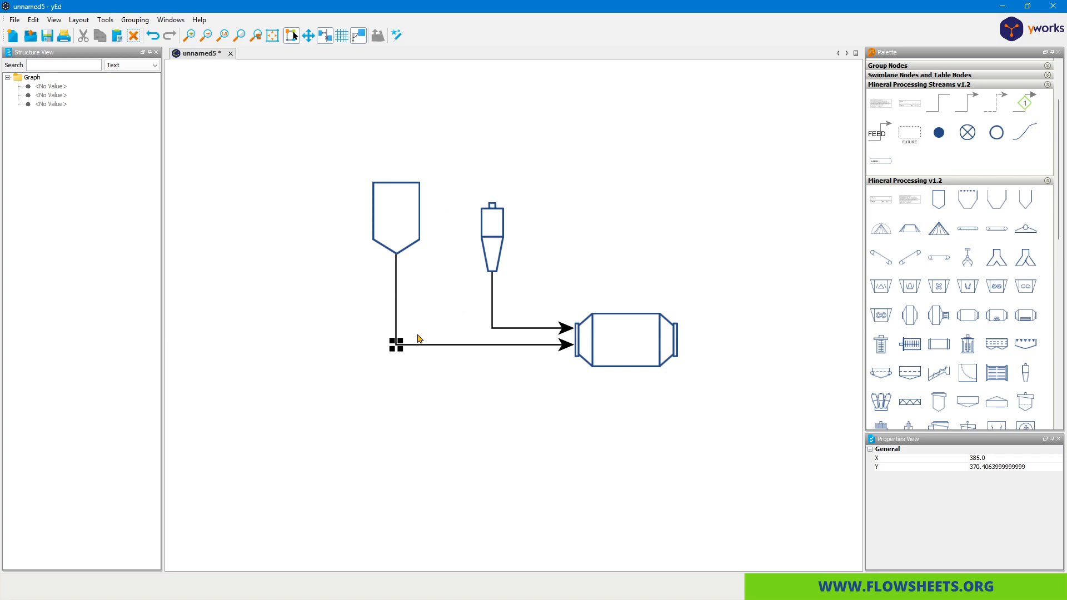
click(525, 329)
key(Delete)
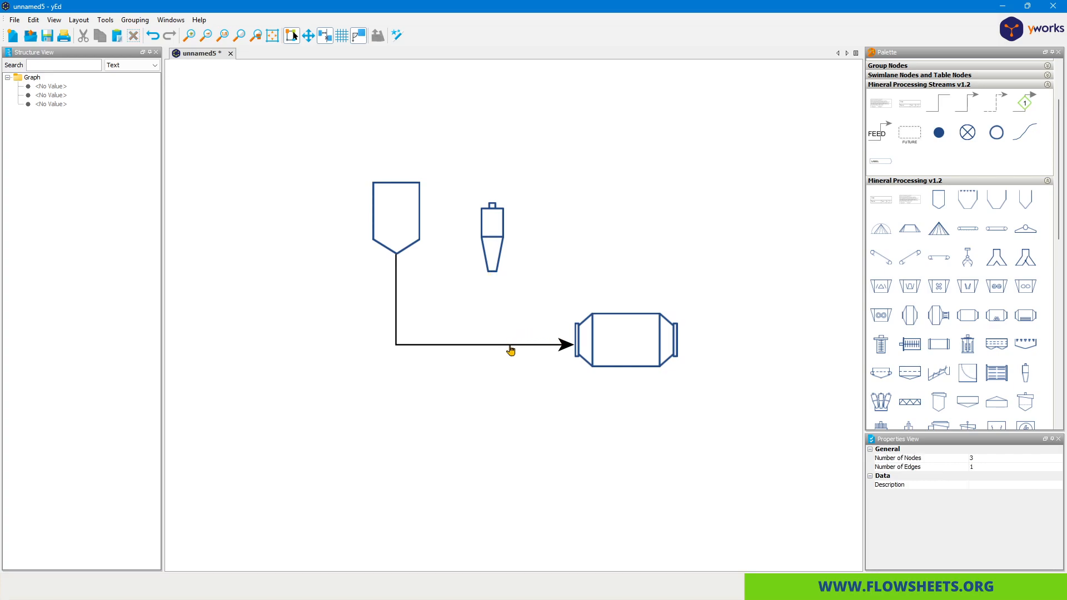
drag(509, 345, 512, 340)
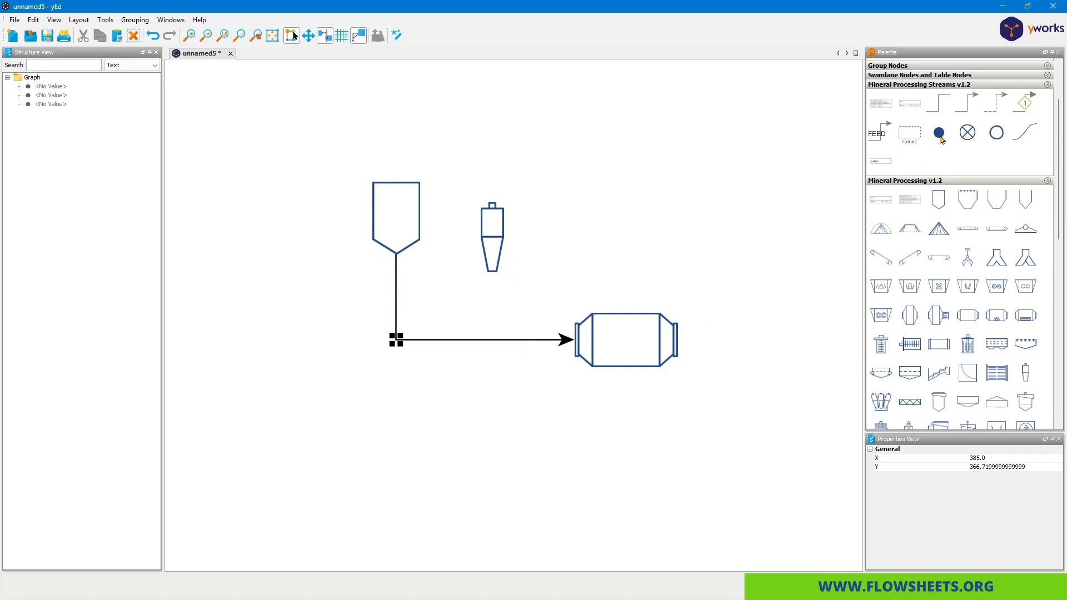
Insert a solid junction dot on the bin-to-mill line below the cyclone, and connect the cyclone's underflow down to it.
click(946, 141)
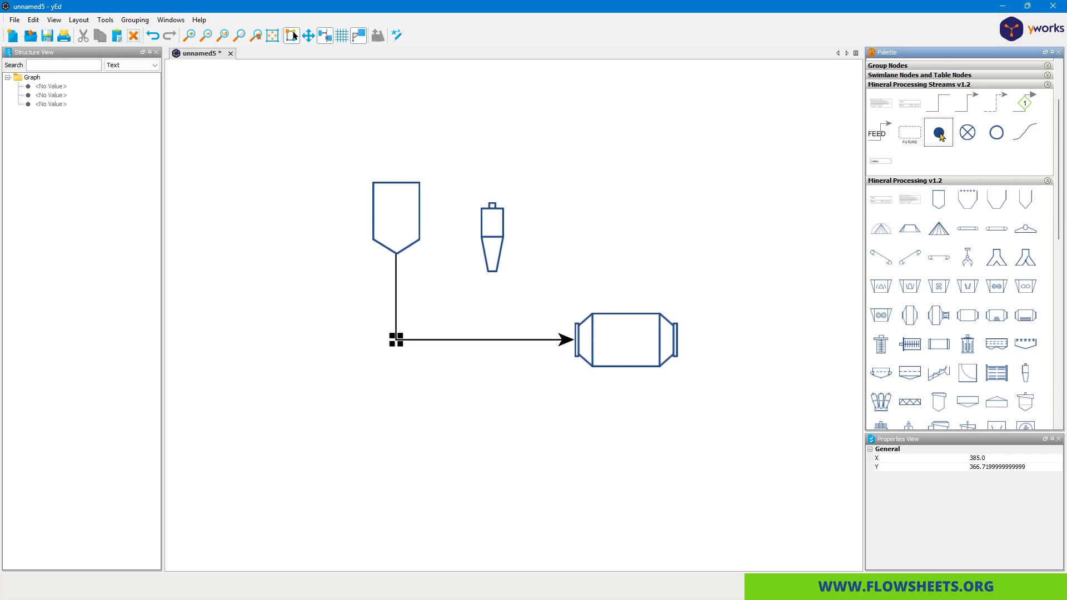
drag(697, 231, 495, 340)
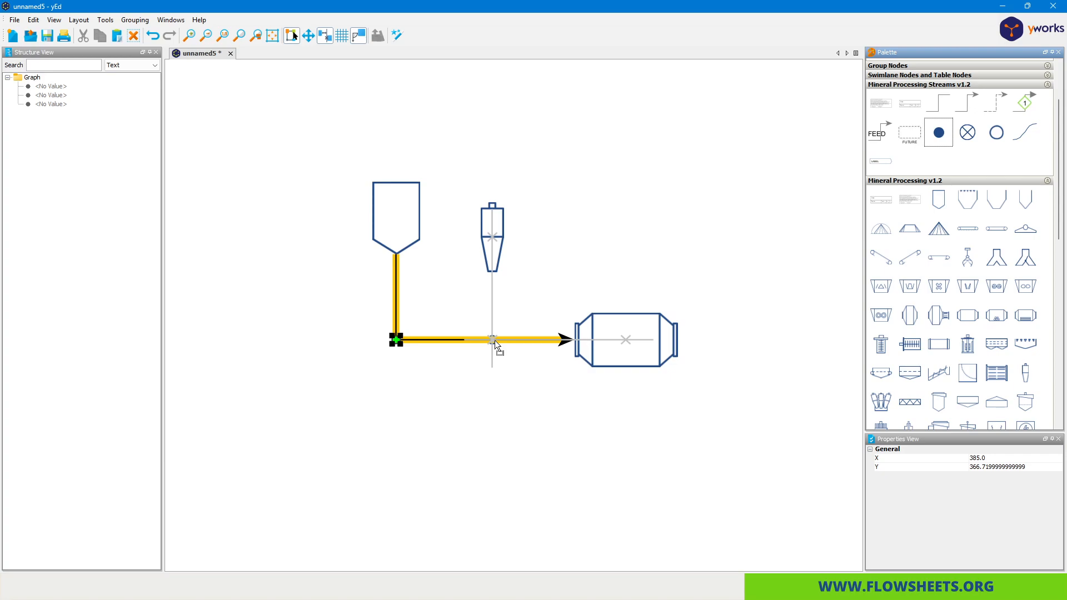
drag(495, 340, 494, 340)
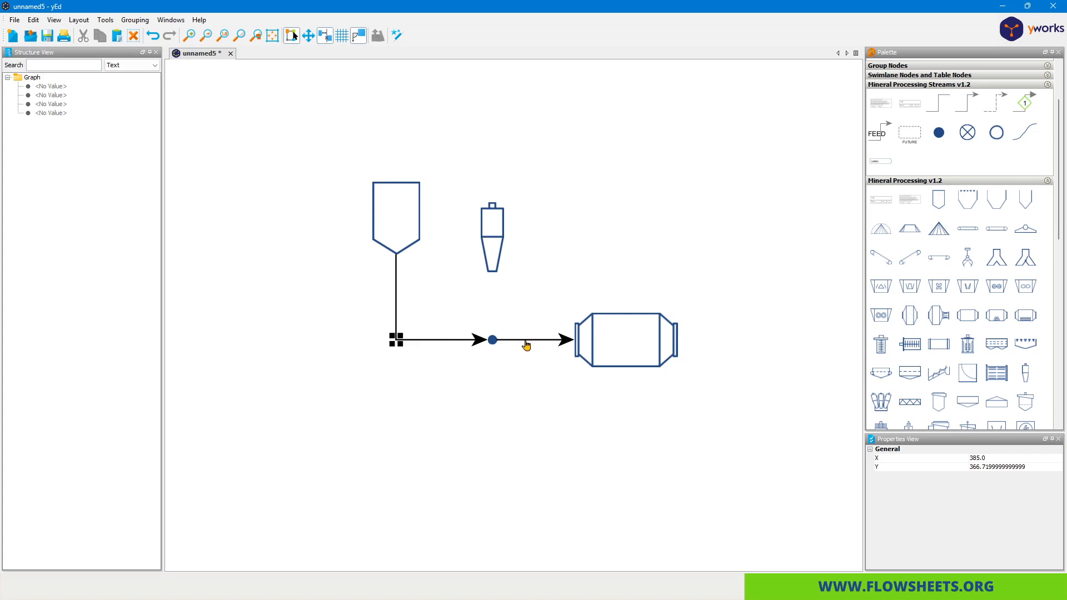
drag(490, 268, 495, 343)
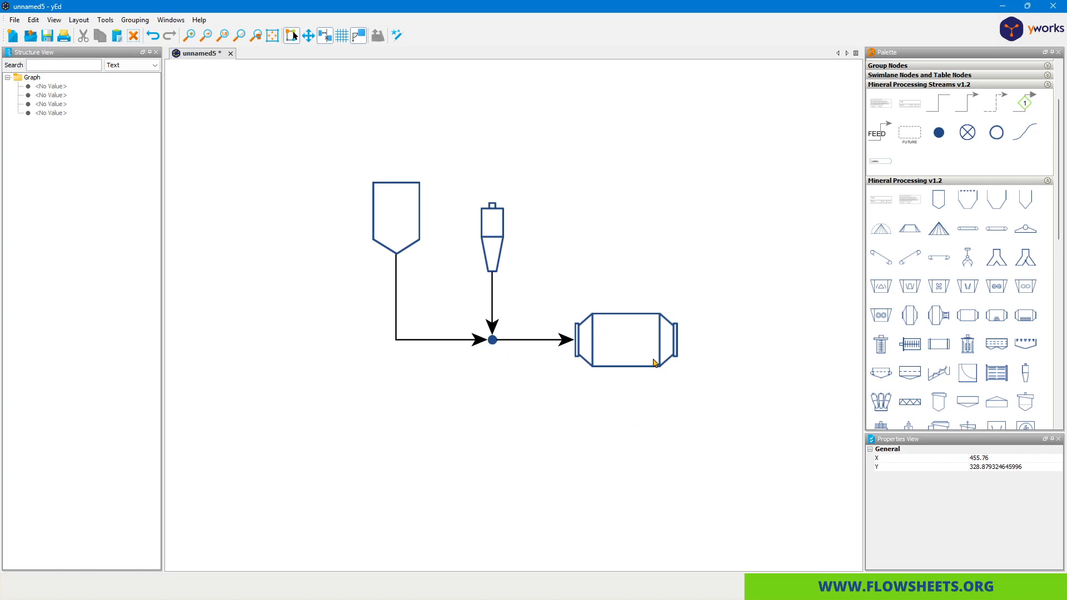
Connect the mill's outlet back to the cyclone's upper section, and move the line's vertical segment closer to the mill.
mouse_move(667, 340)
mouse_down()
mouse_move(721, 345)
mouse_move(510, 229)
mouse_move(567, 225)
mouse_up()
click(494, 228)
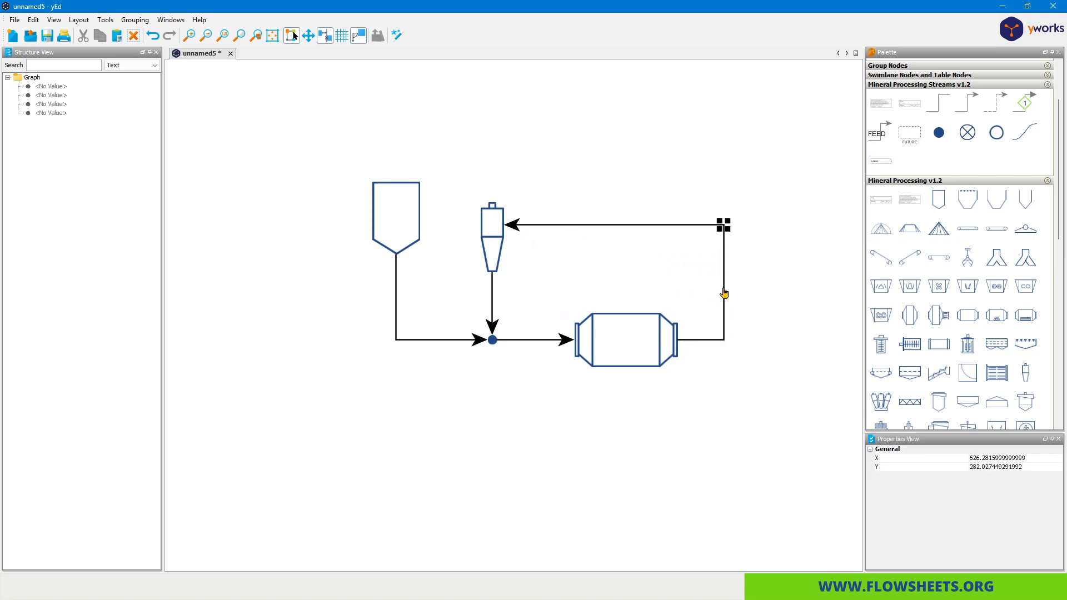
drag(722, 290, 700, 290)
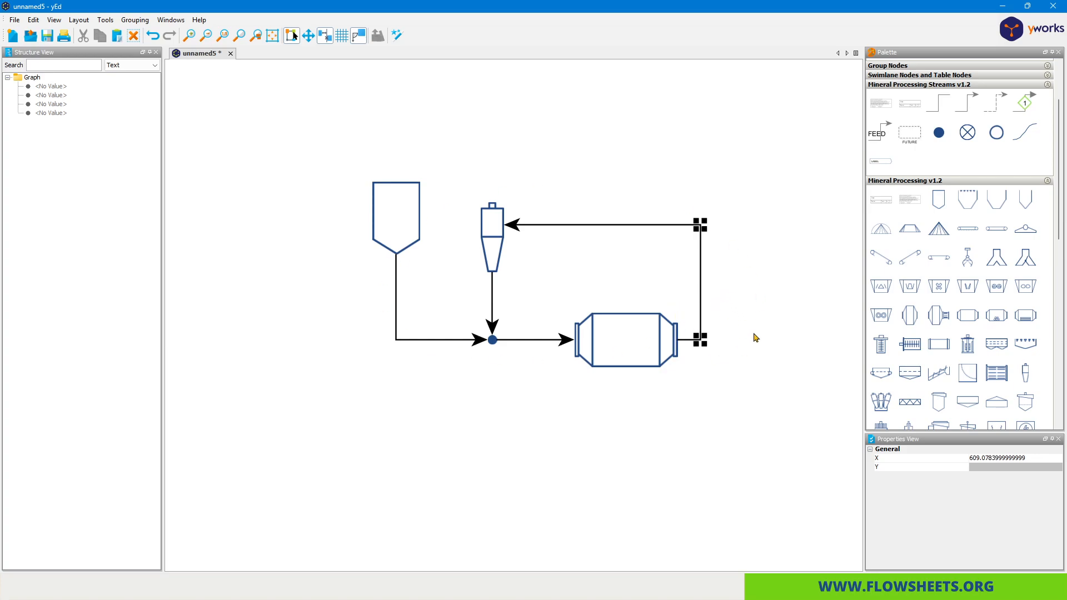
Add a label arrow feeding the bin and another at the upper right, connected from the top of the cyclone.
mouse_move(889, 170)
mouse_down()
mouse_move(746, 146)
mouse_move(266, 143)
mouse_move(393, 195)
mouse_move(395, 205)
mouse_up()
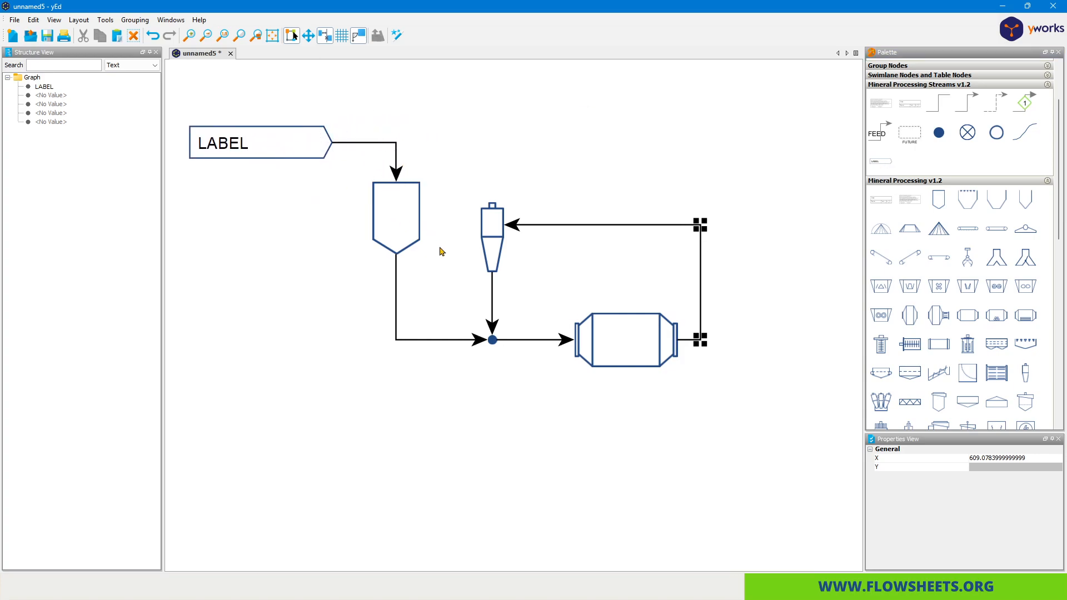
drag(882, 165, 773, 144)
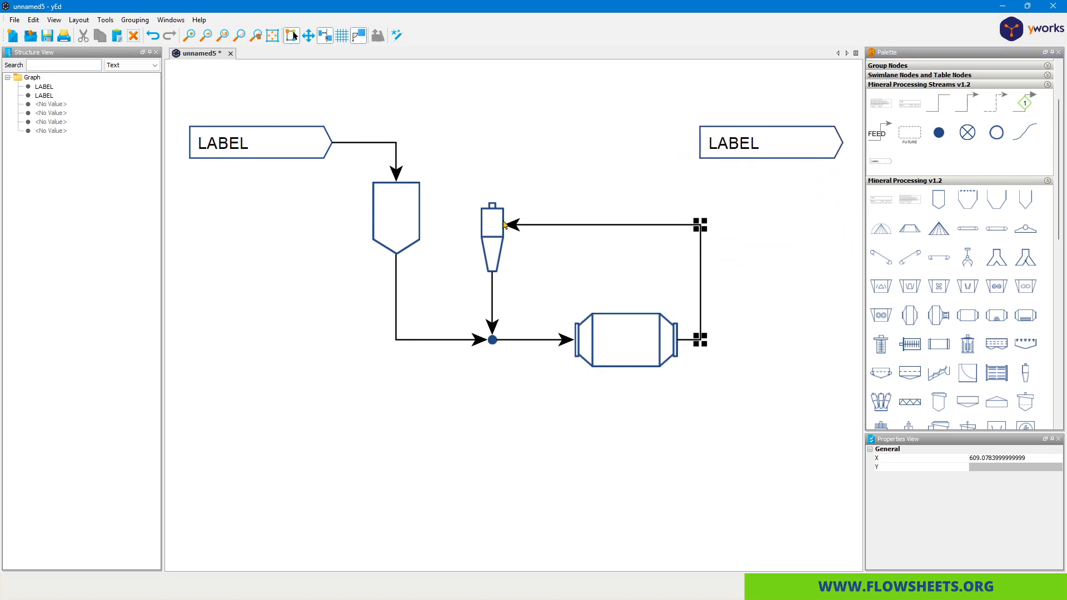
mouse_move(490, 224)
mouse_down()
mouse_move(590, 143)
mouse_move(703, 145)
mouse_up()
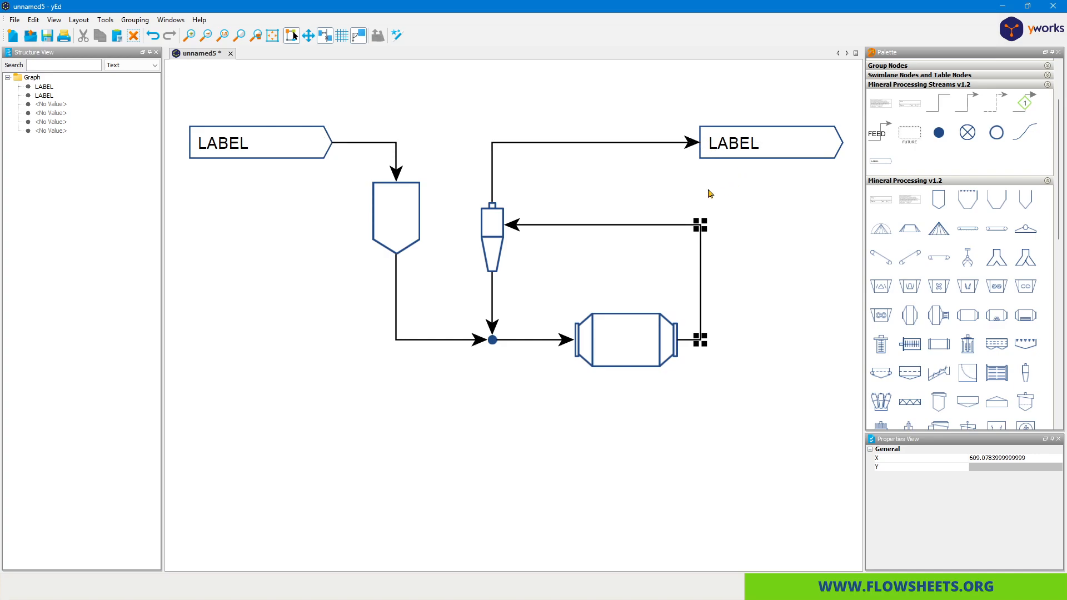
Change the text of the label arrow after the cyclone to FLOTATION.
double_click(743, 148)
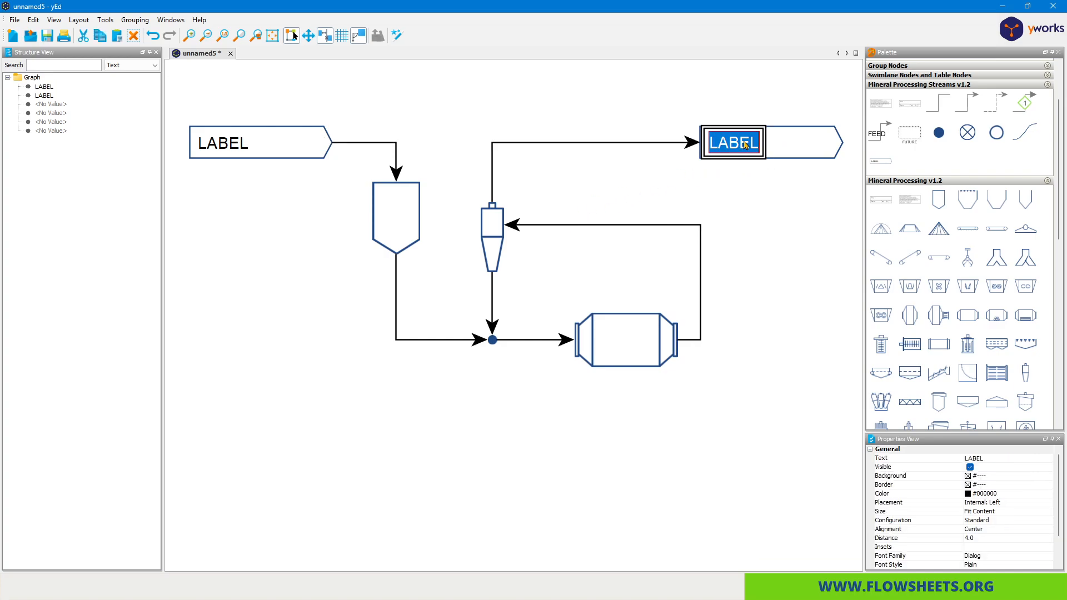
text(FLTAT)
key(BackSpace)
key(BackSpace)
key(BackSpace)
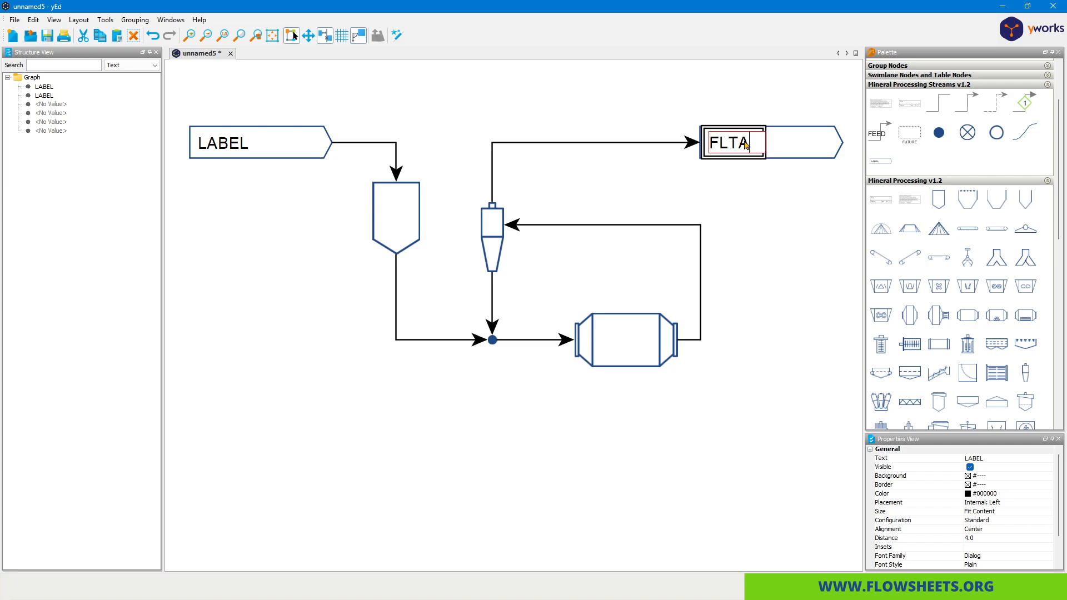
text(PQ)
key(BackSpace)
key(BackSpace)
text(OTAION)
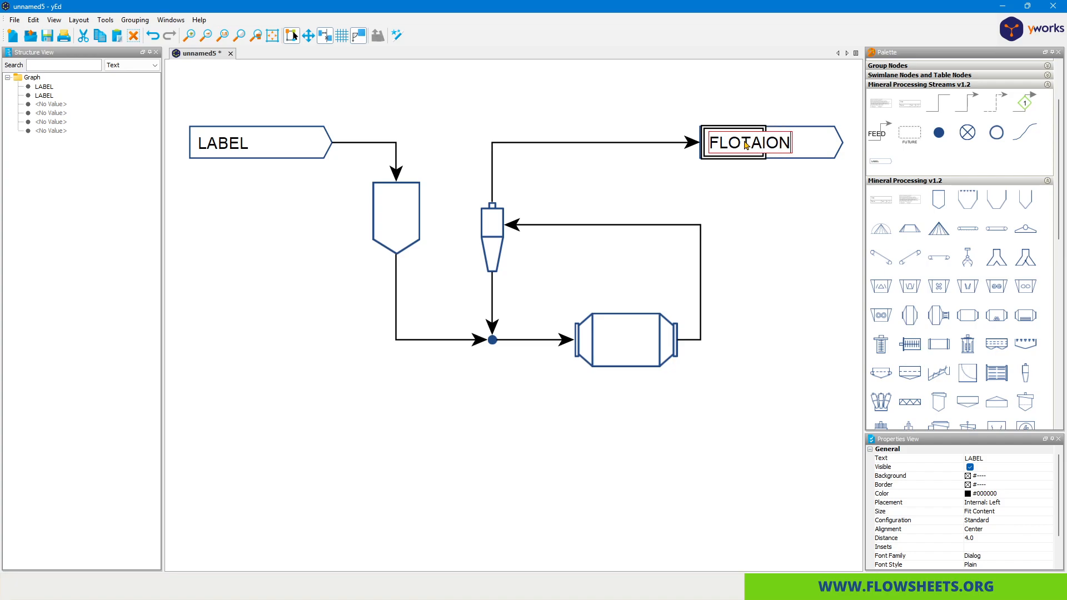
key(BackSpace)
key(BackSpace)
key(BackSpace)
text(TION)
key(Return)
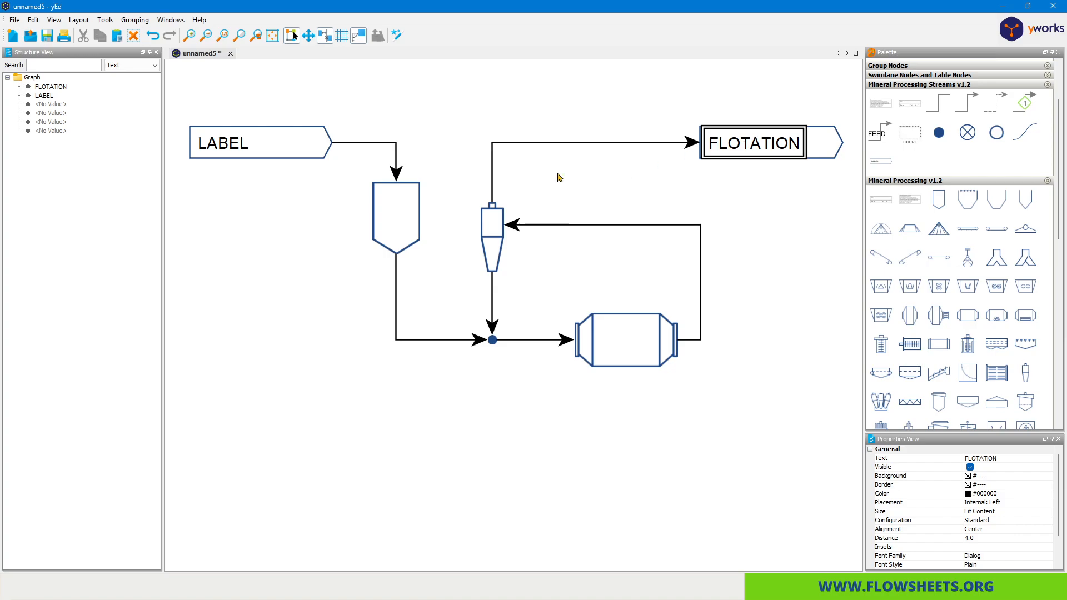
Change the text of the label arrow before the bin to FEED.
click(209, 151)
key(F2)
text(FEED)
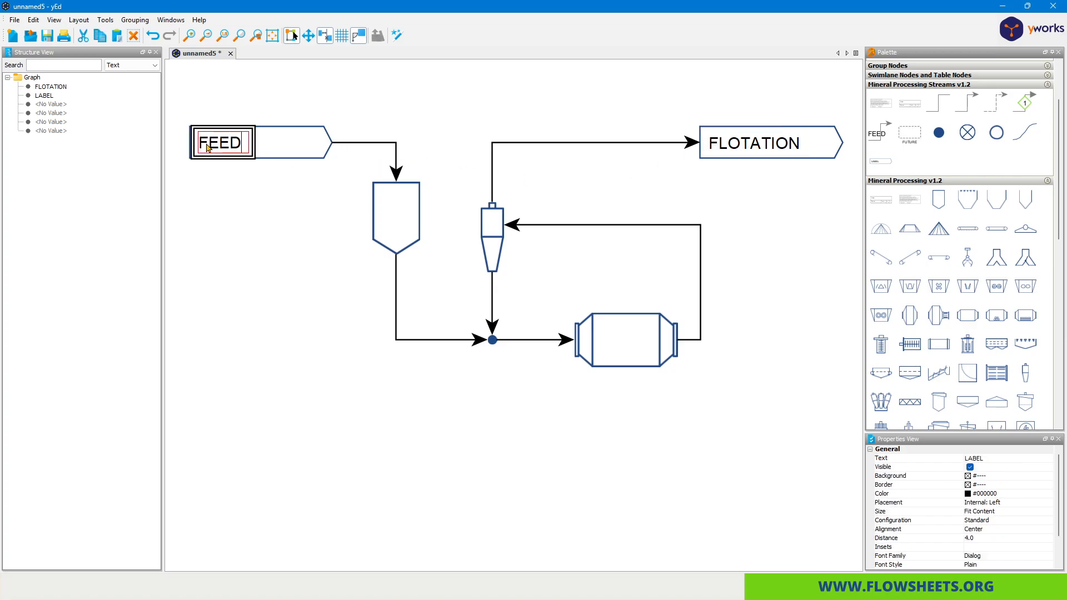
key(Return)
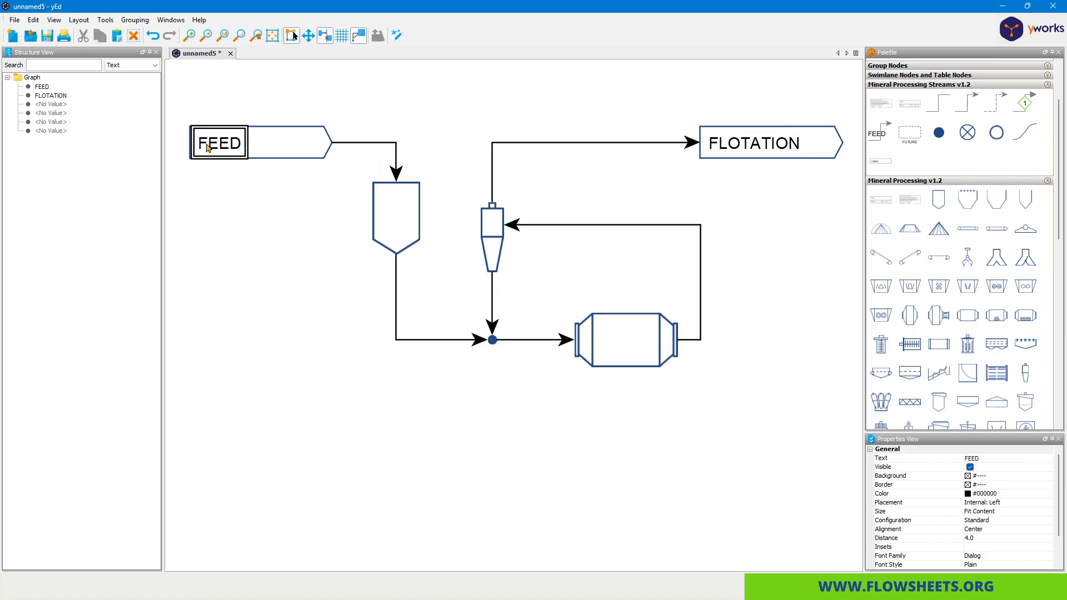
click(513, 376)
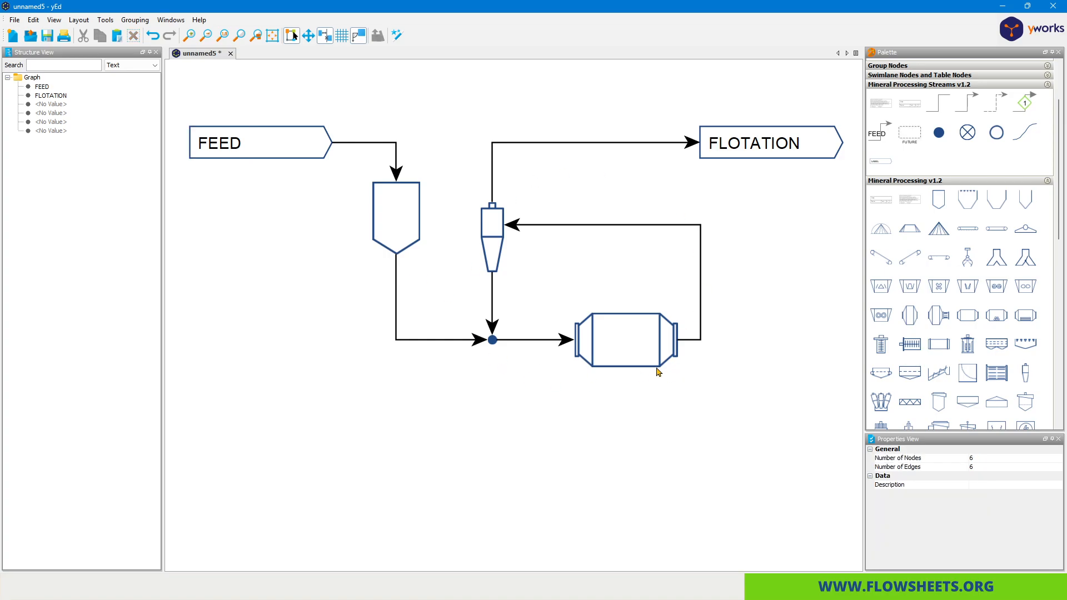
Label the bin symbol with the text FEED BIN.
click(402, 245)
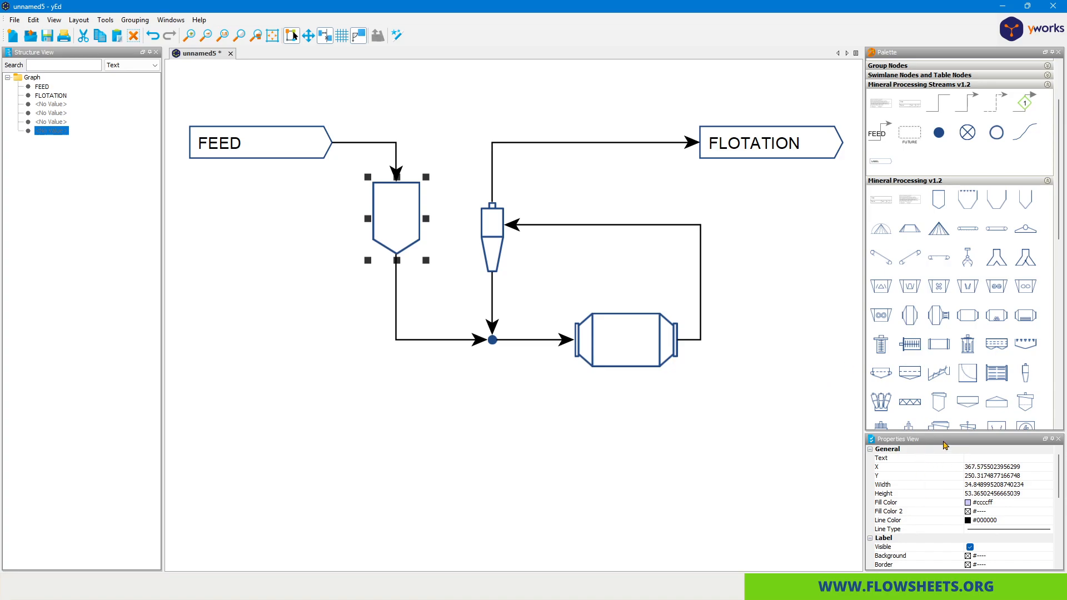
click(976, 461)
text(FEED BIN)
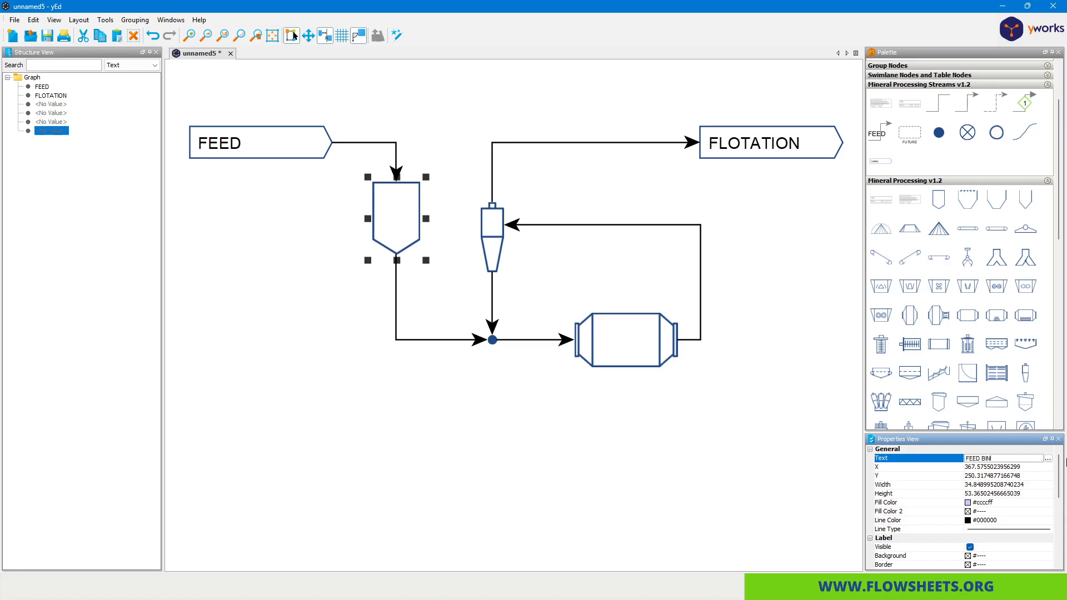
key(Return)
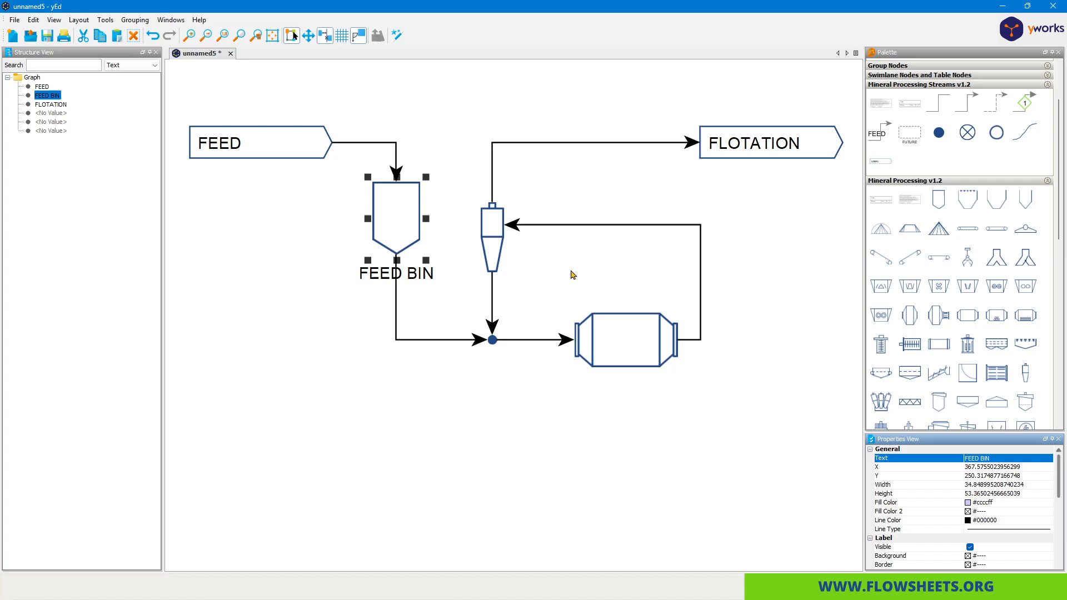
click(464, 300)
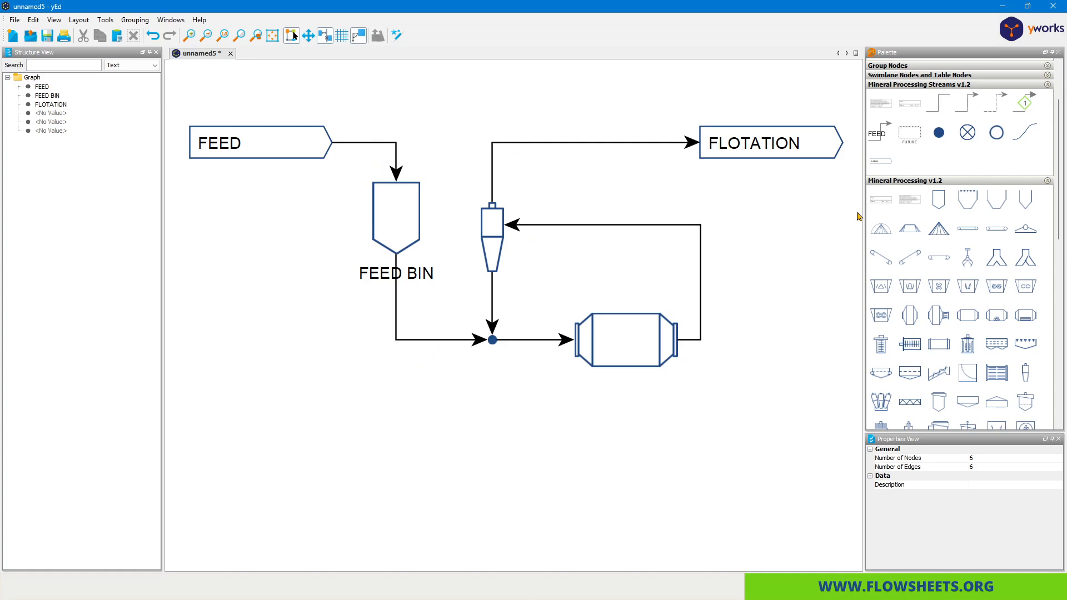
Choose the solid orthogonal arrow stream as the connector type and delete all six existing streams from the flowsheet.
click(970, 104)
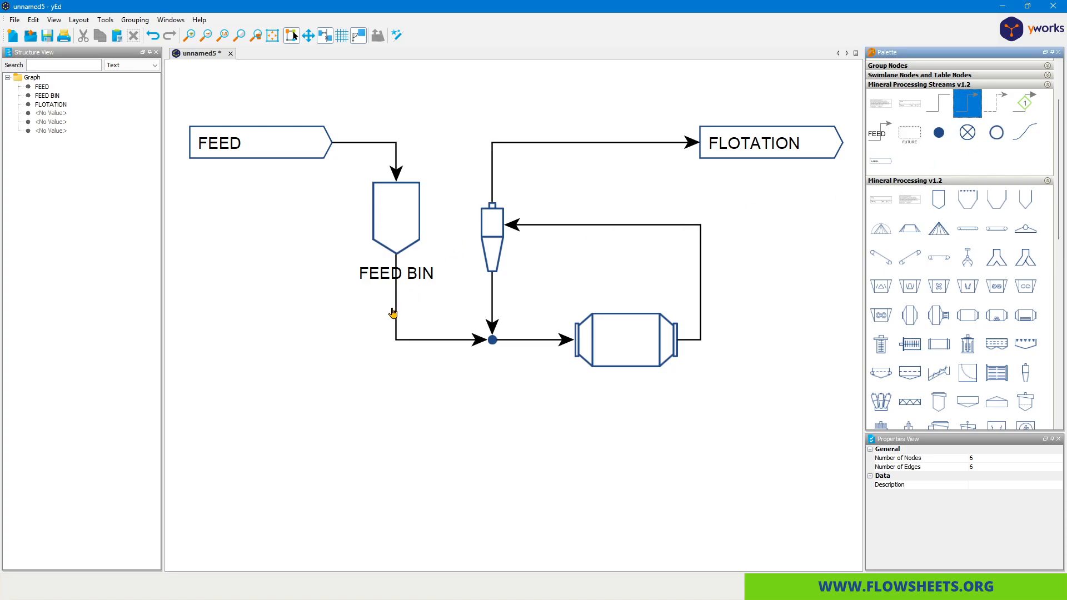
click(396, 308)
key(Delete)
click(397, 162)
key(Delete)
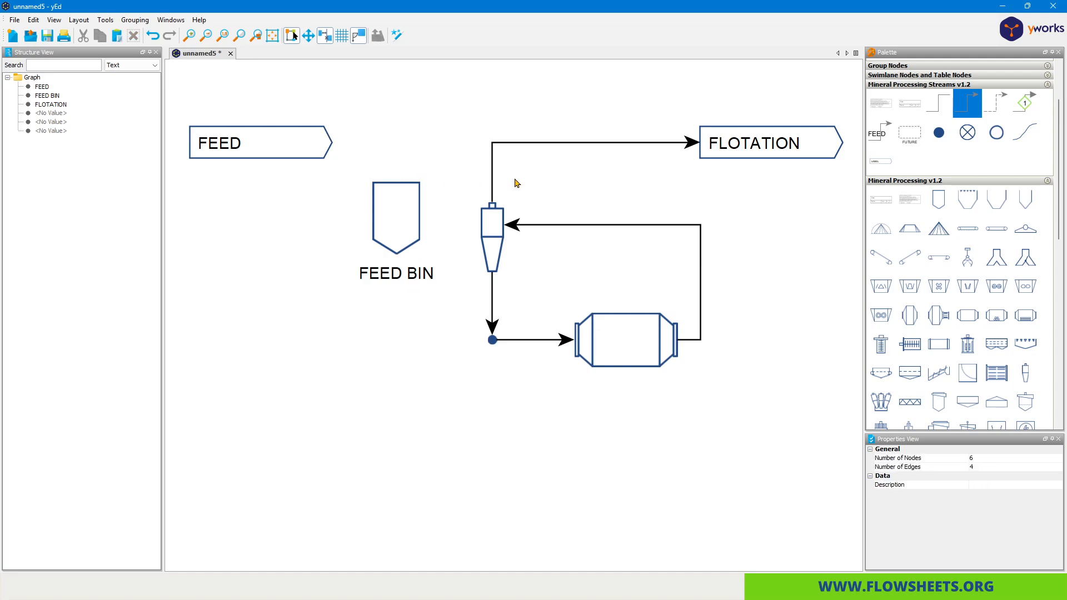
click(491, 185)
key(Delete)
click(536, 225)
key(Delete)
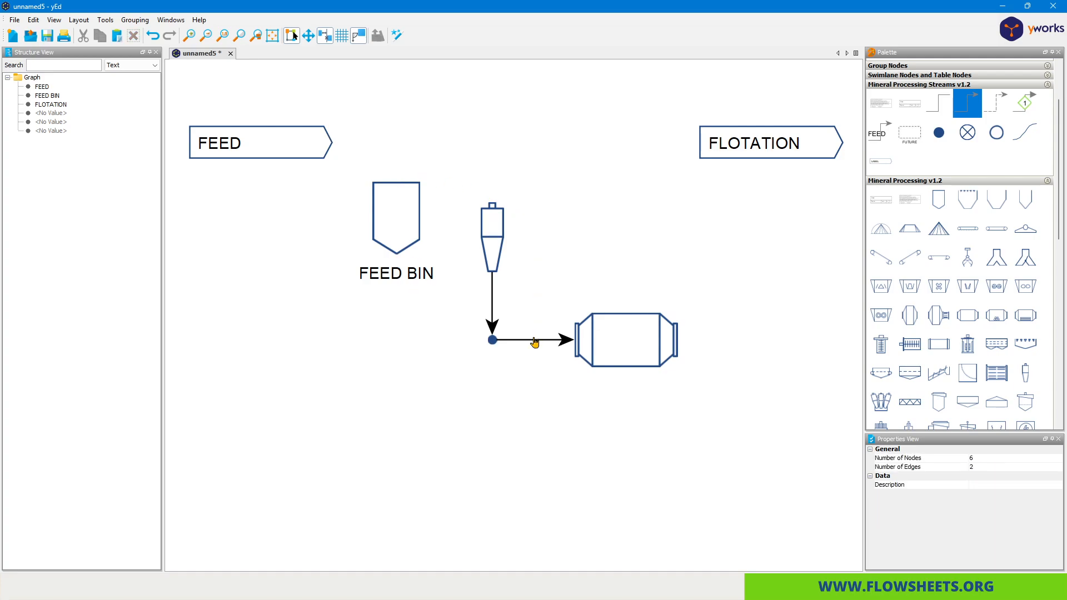
click(530, 339)
key(Delete)
click(492, 310)
key(Delete)
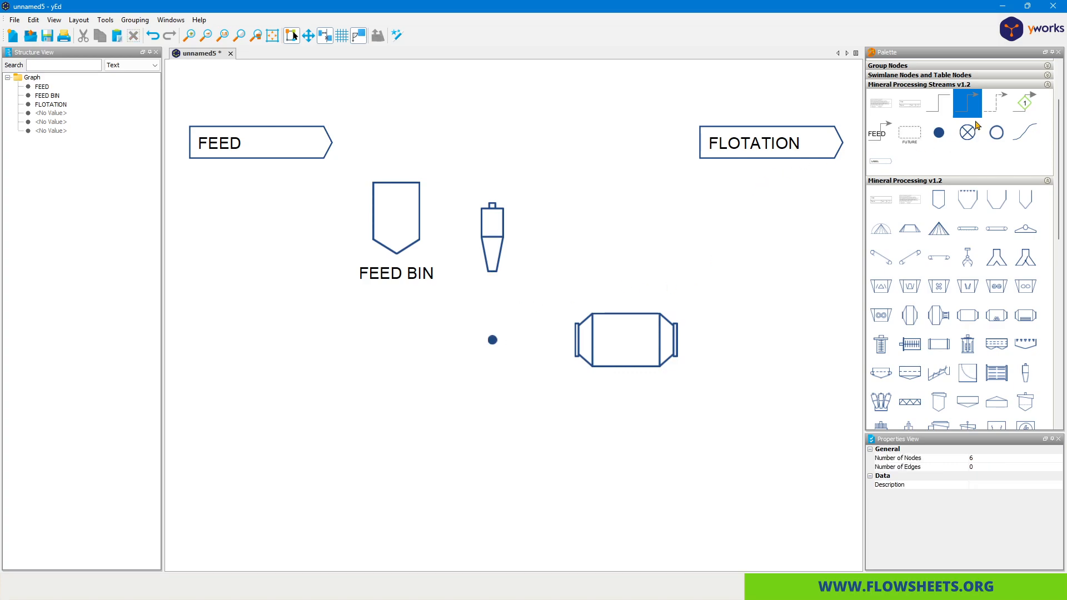
Reconnect FEED to the bin, bin and cyclone underflow to the junction, junction to the mill, cyclone top to FLOTATION, and mill to cyclone.
mouse_move(319, 160)
mouse_down()
mouse_move(397, 217)
mouse_move(429, 300)
mouse_move(495, 354)
mouse_move(492, 341)
mouse_up()
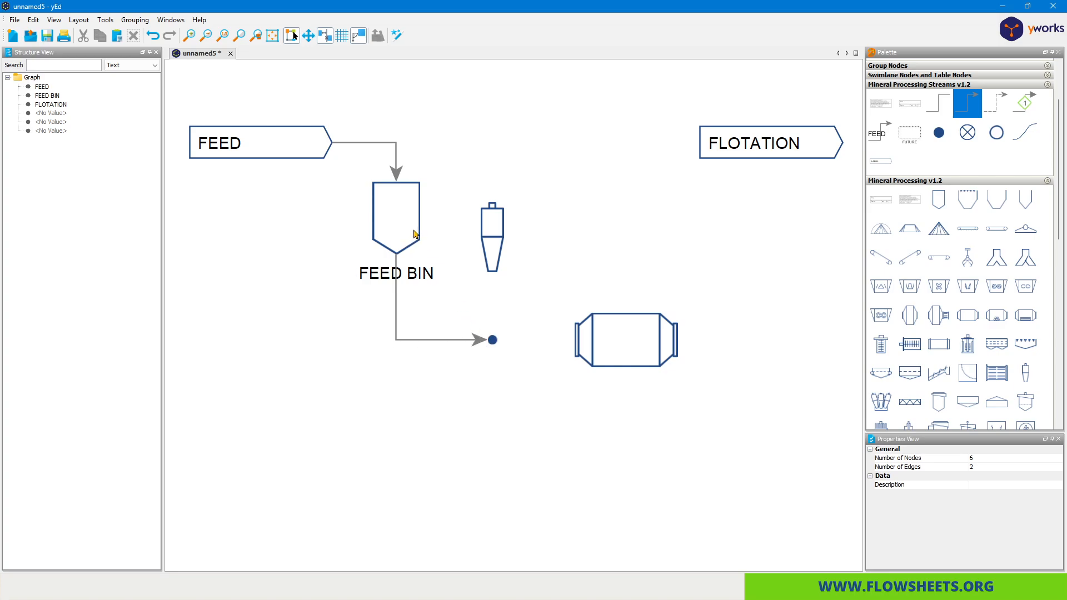
drag(483, 273, 634, 340)
drag(498, 223, 702, 149)
drag(657, 332, 506, 237)
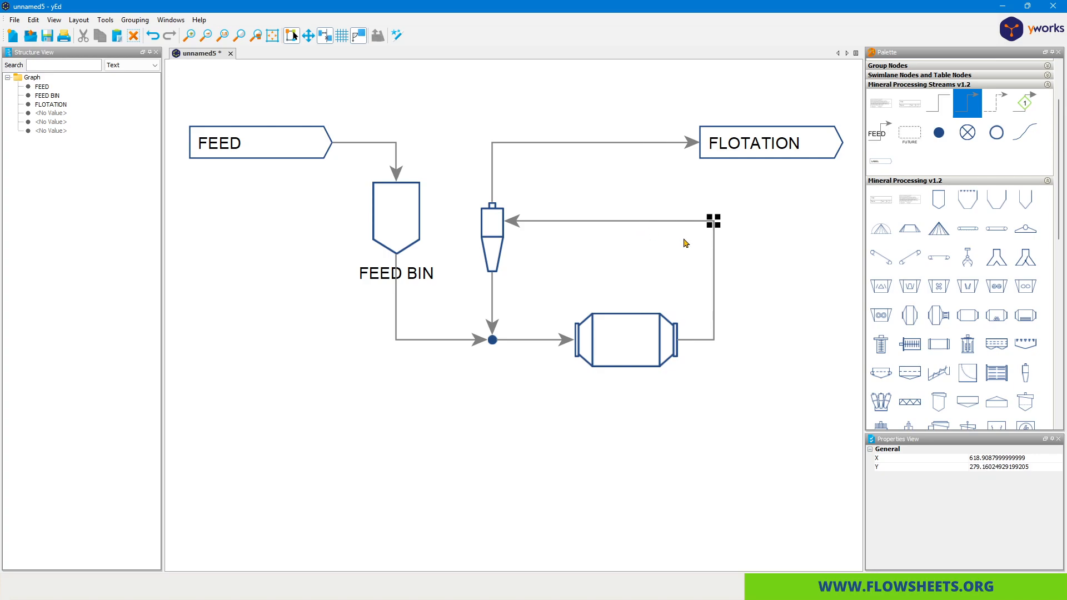
Reroute the mill-to-cyclone stream so it leaves the mill's discharge end horizontally, rises just beyond the mill and enters the cyclone's side.
drag(714, 276, 624, 298)
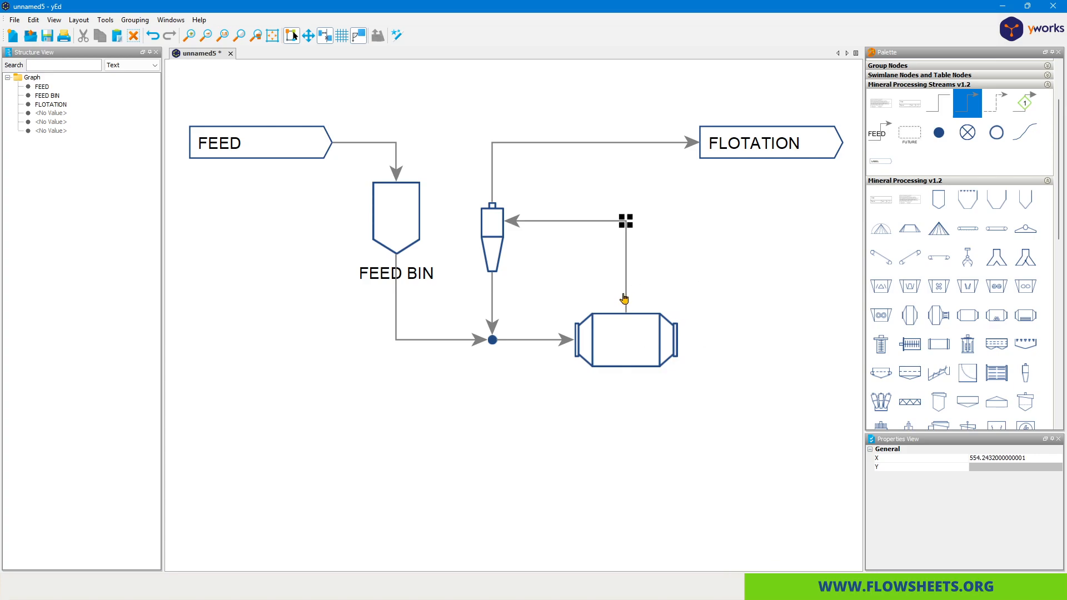
click(688, 261)
click(625, 271)
drag(626, 271, 708, 271)
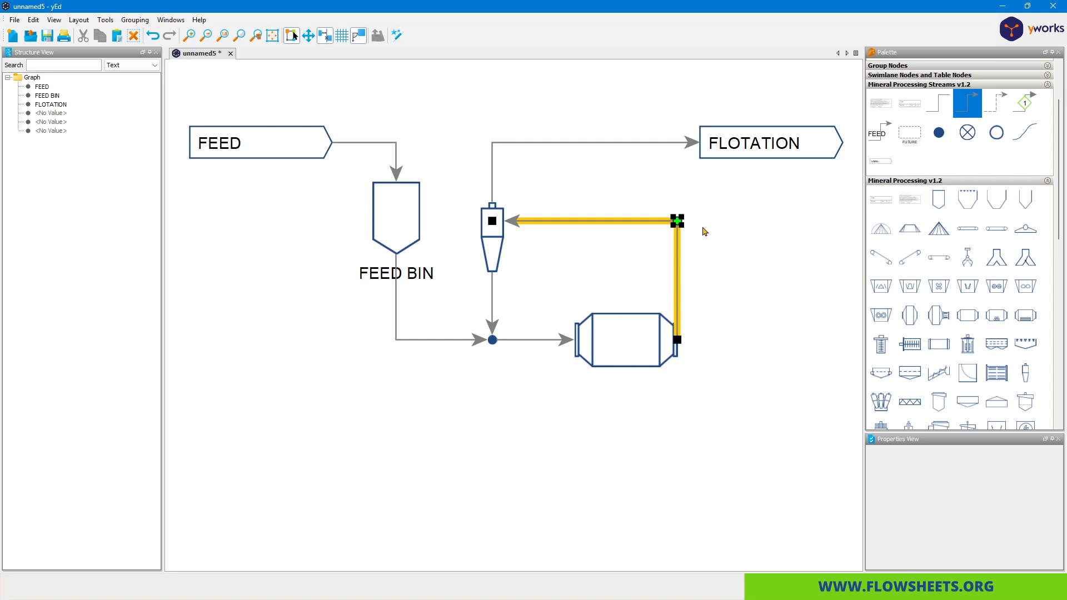
drag(677, 222, 743, 221)
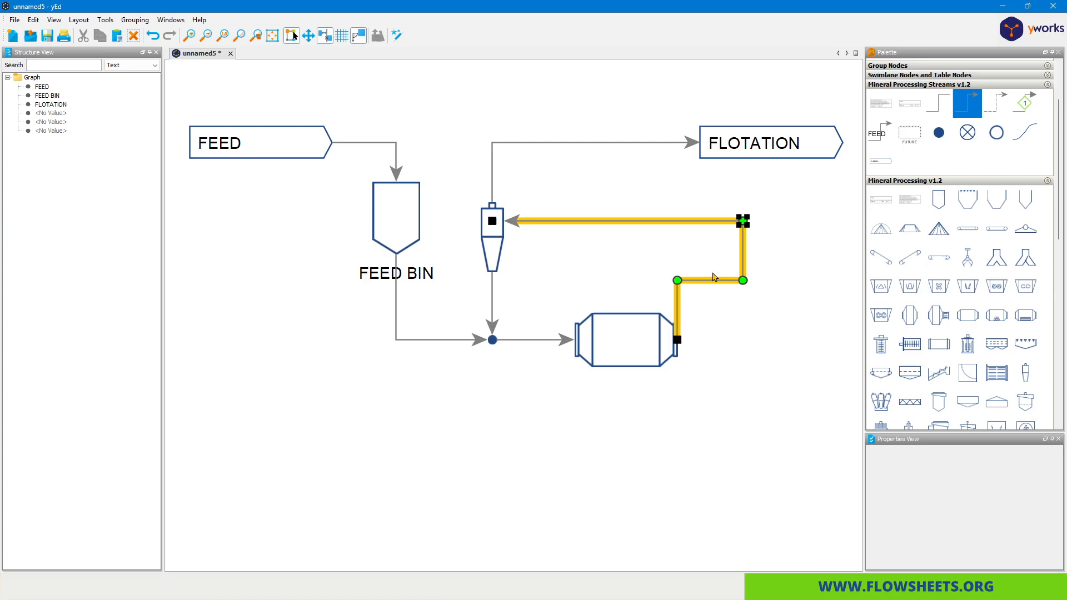
drag(713, 284, 714, 339)
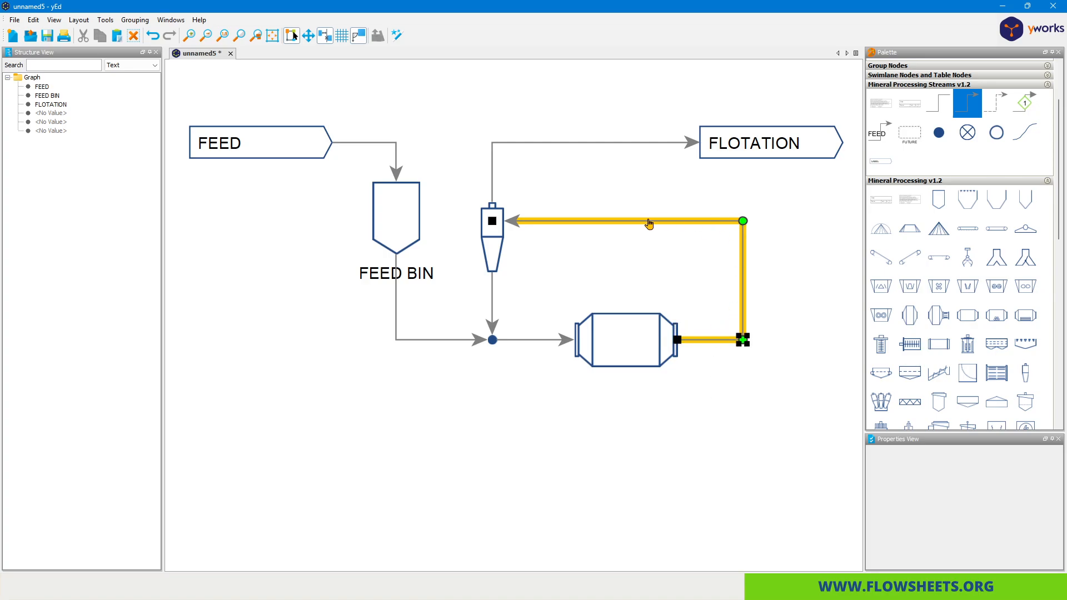
drag(745, 279, 706, 289)
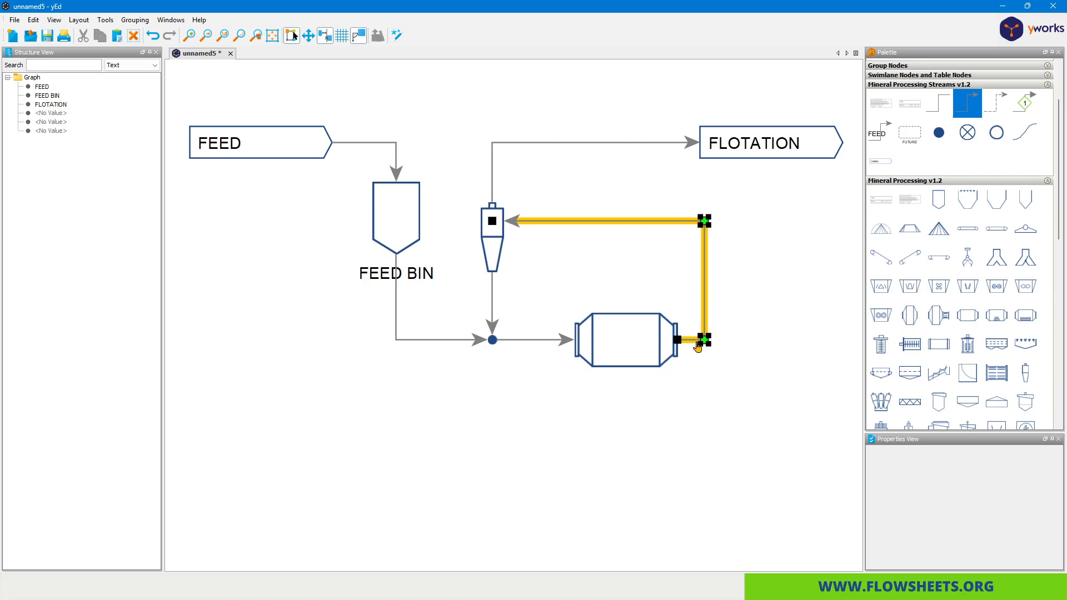
click(593, 279)
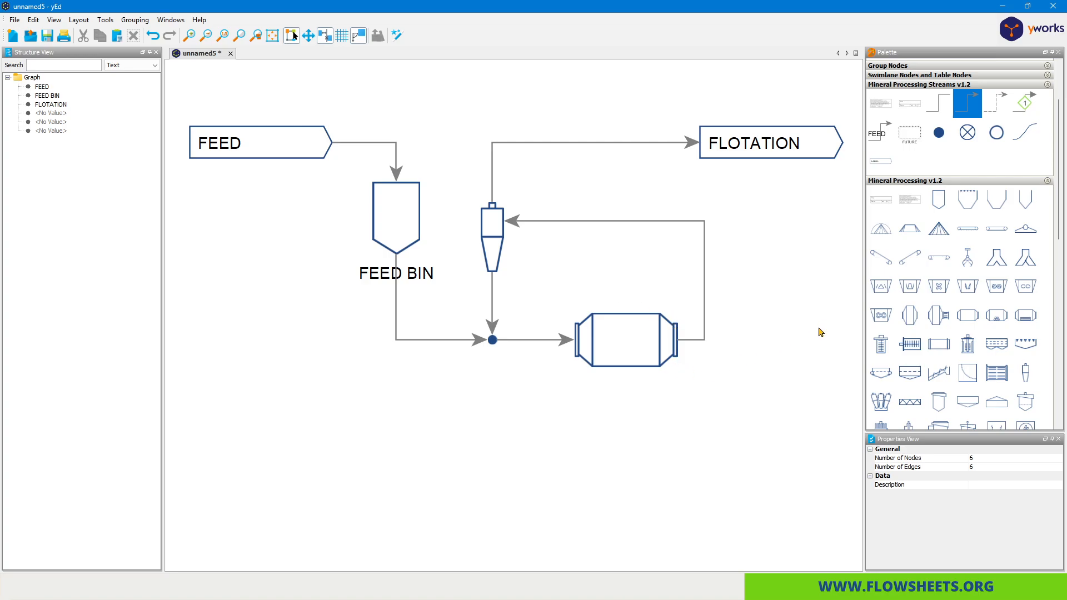
Add three wide cone-bottomed tank symbols below the milling circuit, two side by side and one beneath the first.
scroll(936, 355, down, 1)
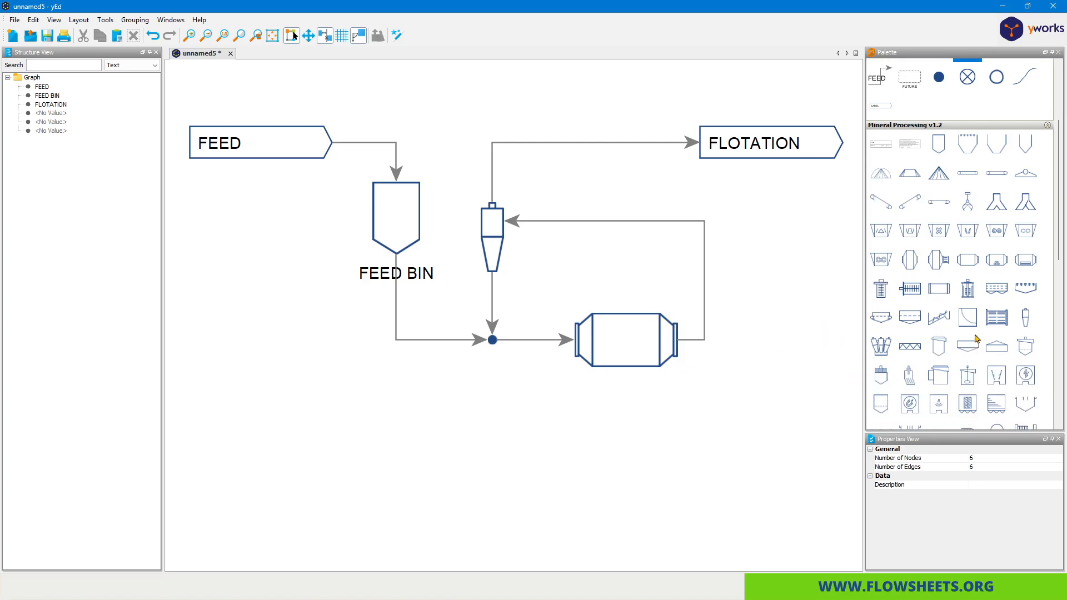
drag(974, 351, 485, 497)
drag(633, 447, 591, 347)
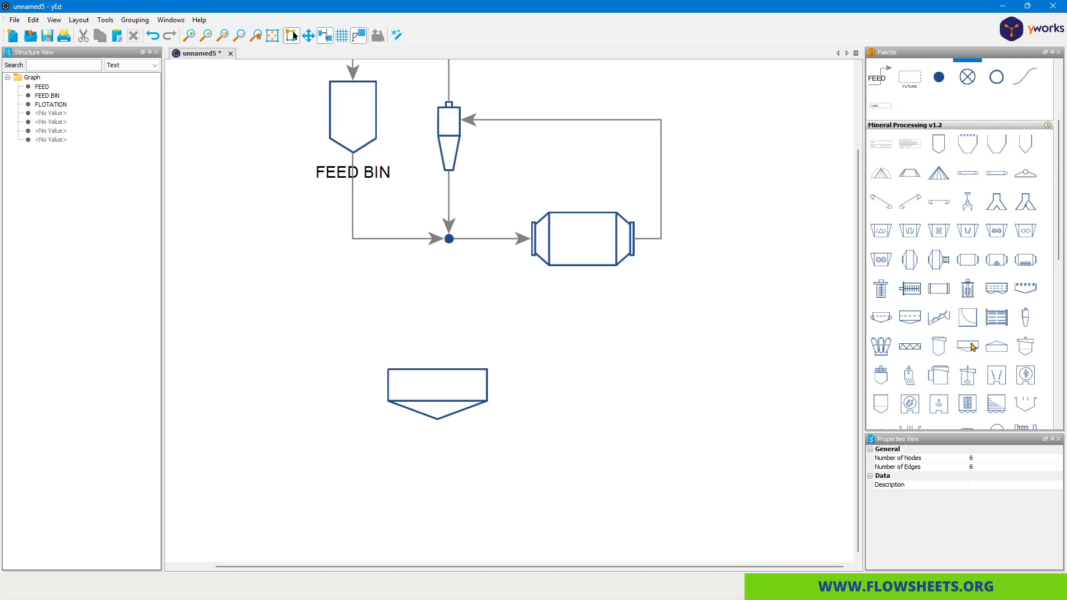
drag(972, 345, 645, 392)
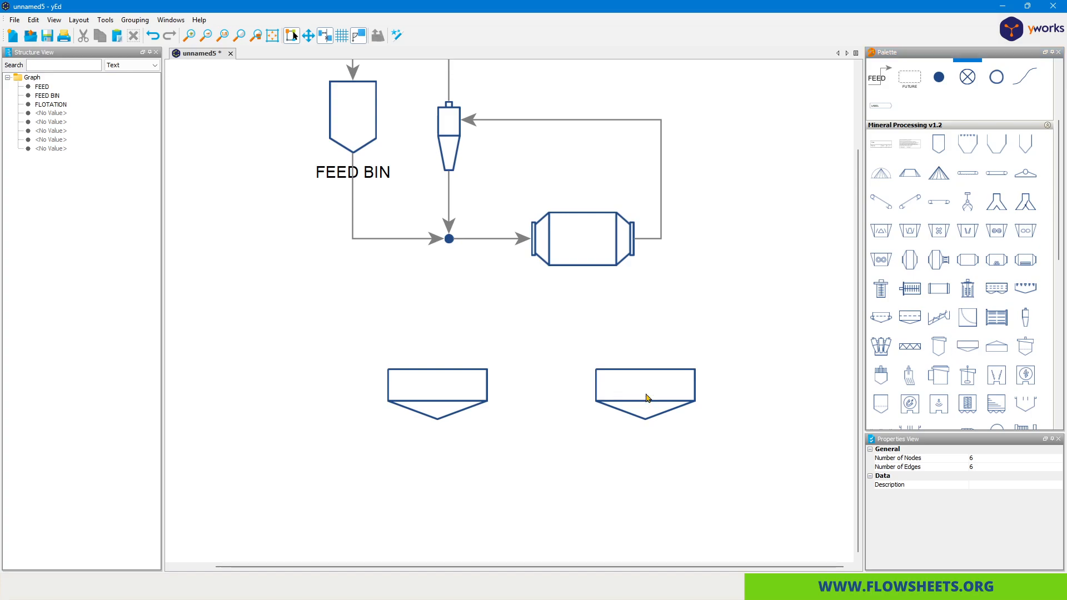
drag(834, 395, 438, 508)
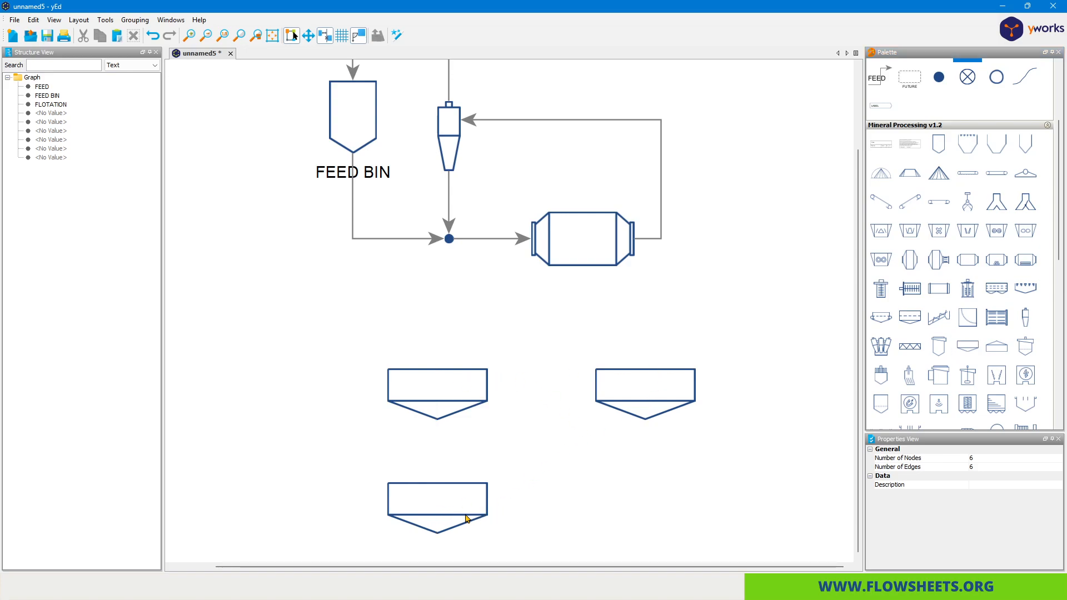
Connect the first tank to the other two and route a return stream from the second tank's underflow to the first tank's feed side.
drag(436, 409, 425, 505)
drag(473, 391, 609, 386)
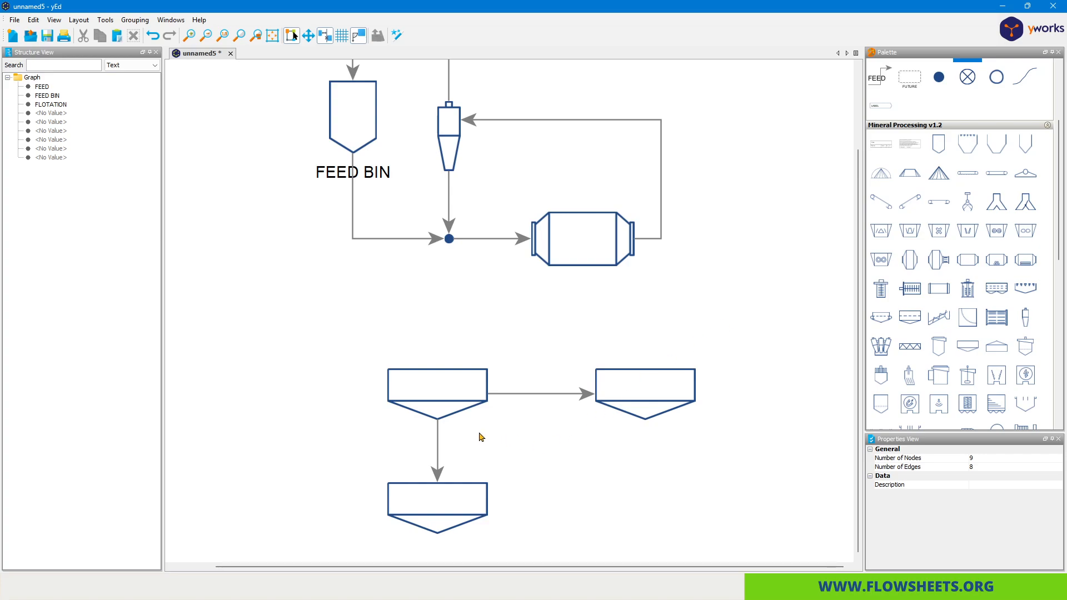
scroll(503, 437, down, 3)
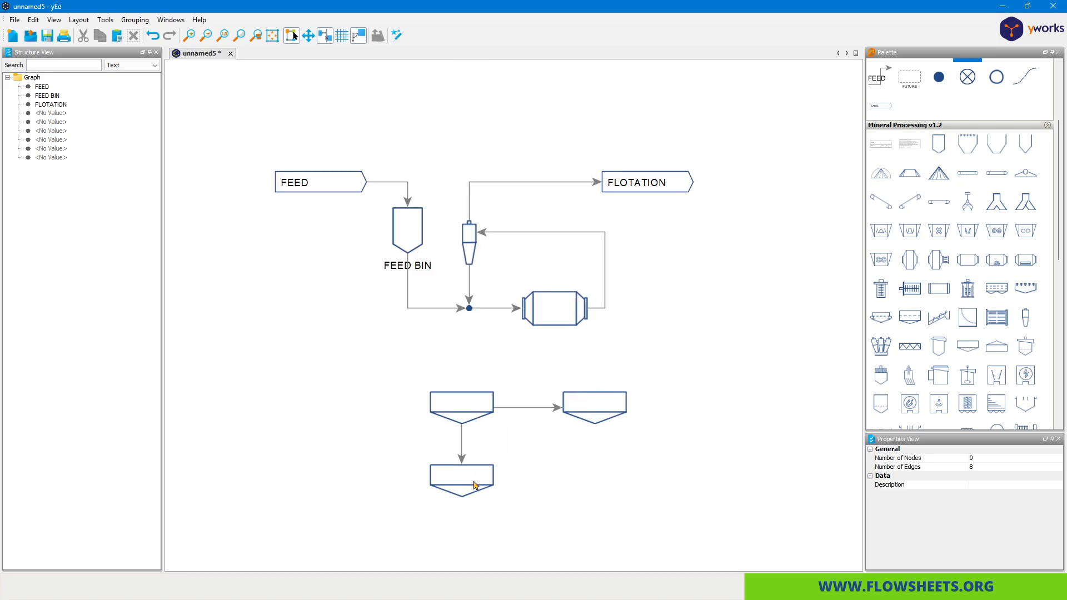
mouse_move(466, 490)
mouse_down()
mouse_move(460, 520)
mouse_move(462, 494)
mouse_up()
drag(597, 405, 439, 400)
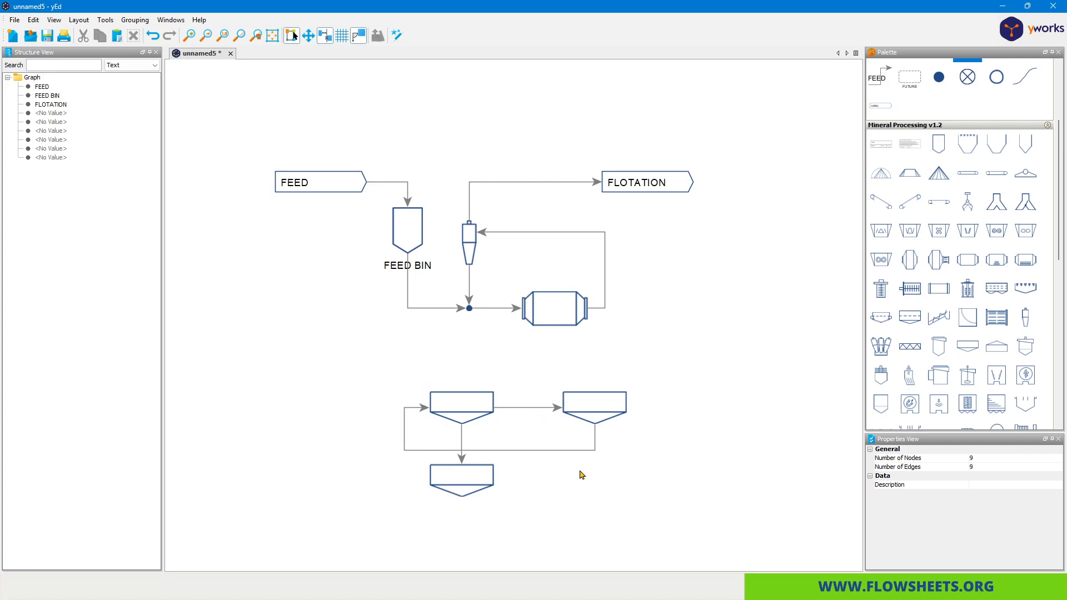
click(503, 450)
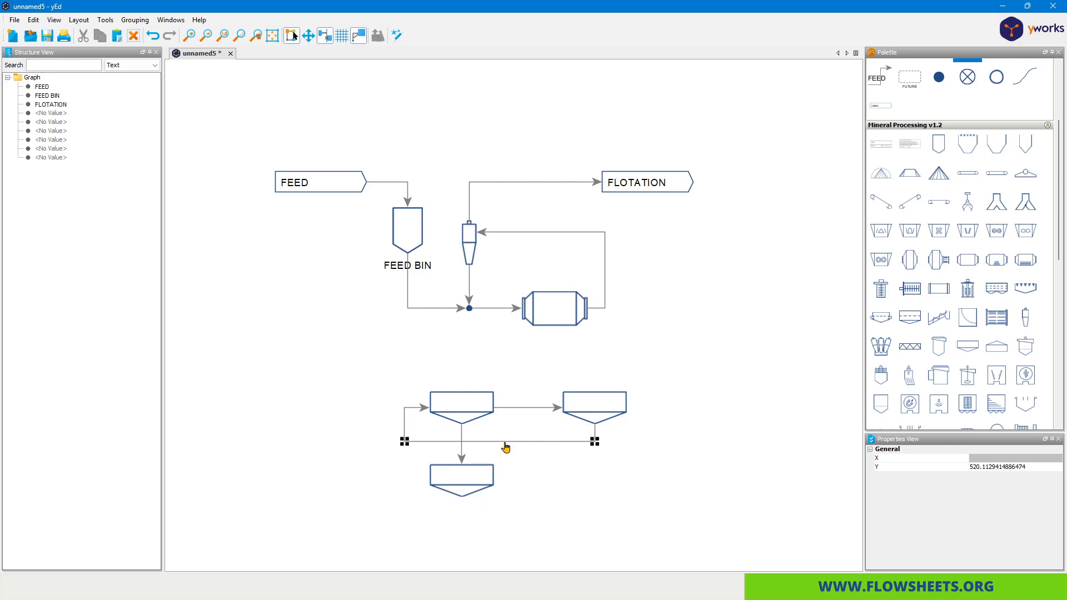
Set the Bridge Style in the display preferences to the rounded arc so crossing streams hop over each other.
scroll(449, 455, up, 5)
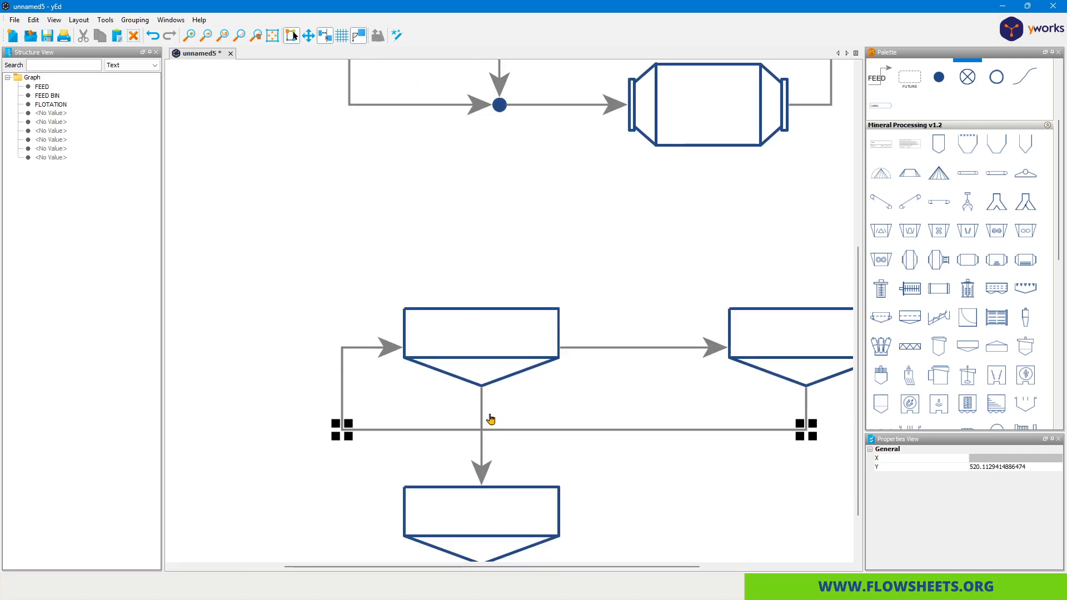
scroll(507, 448, down, 2)
click(642, 466)
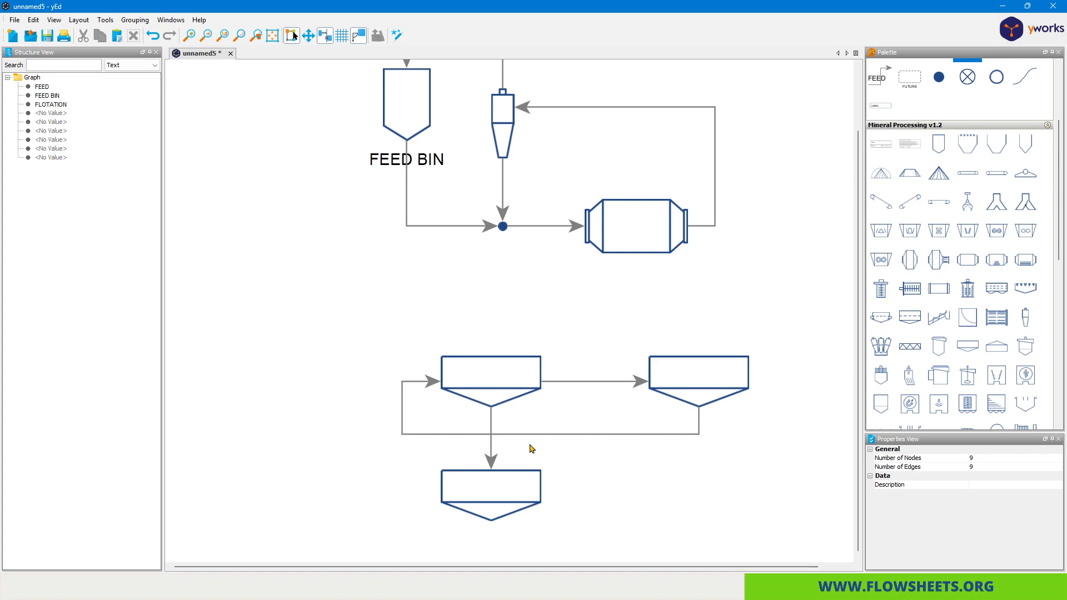
click(493, 439)
click(574, 456)
click(15, 20)
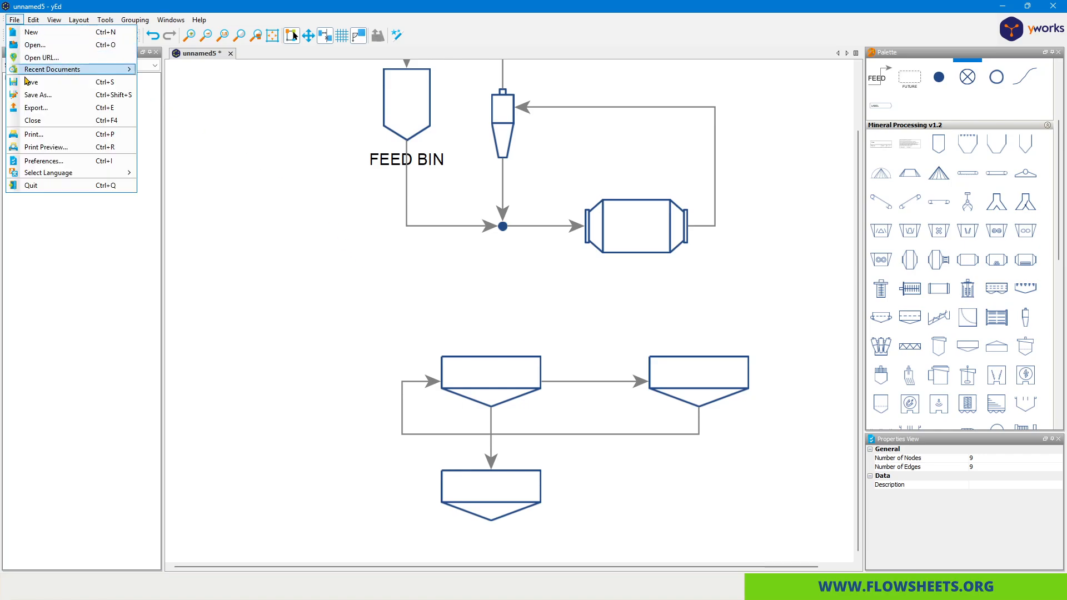
click(62, 165)
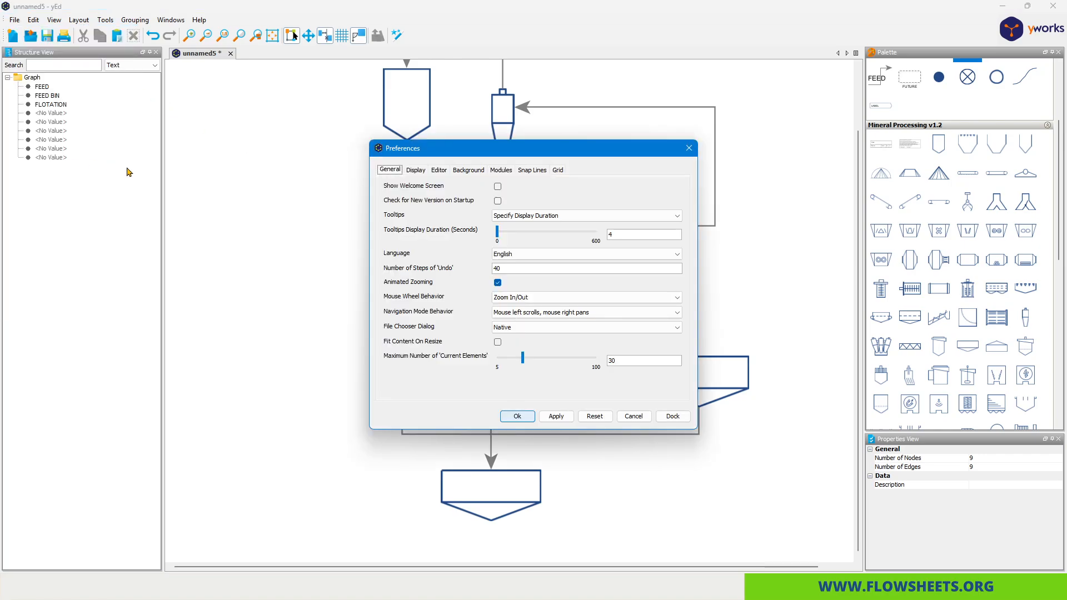
click(416, 170)
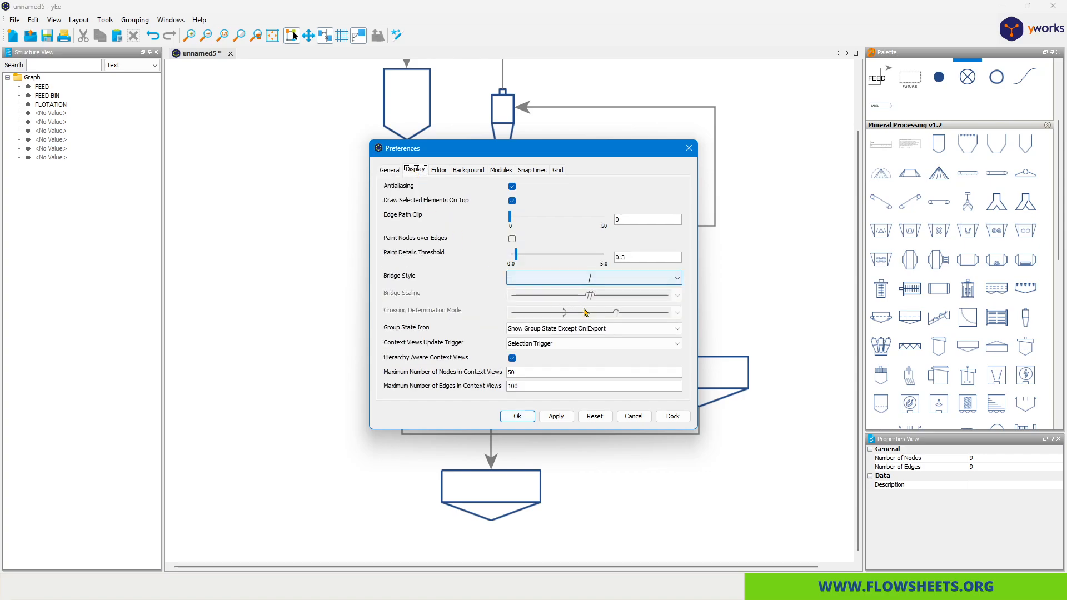
click(596, 282)
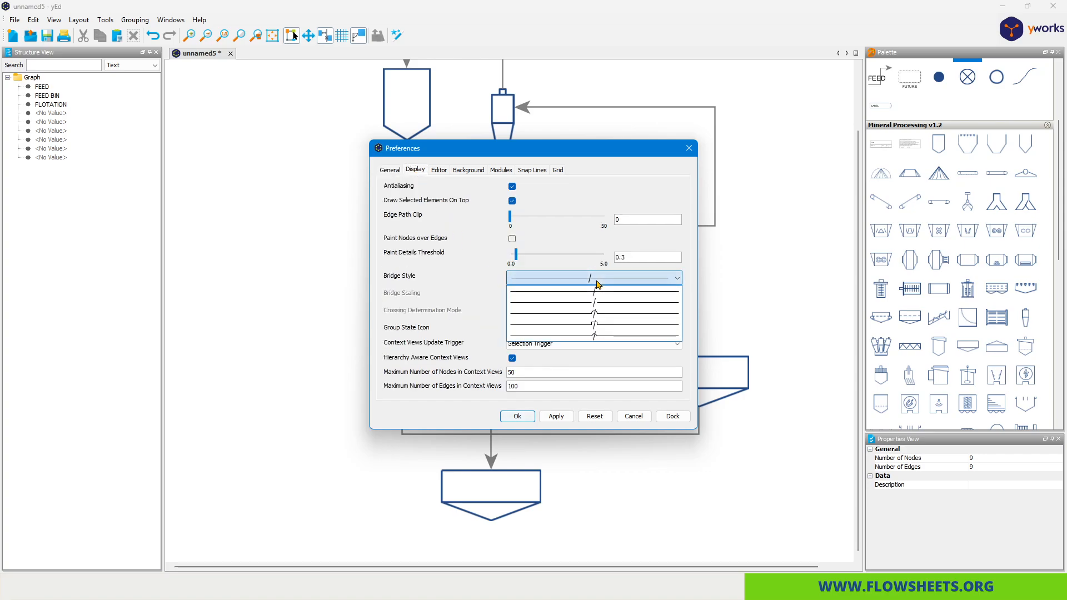
click(606, 314)
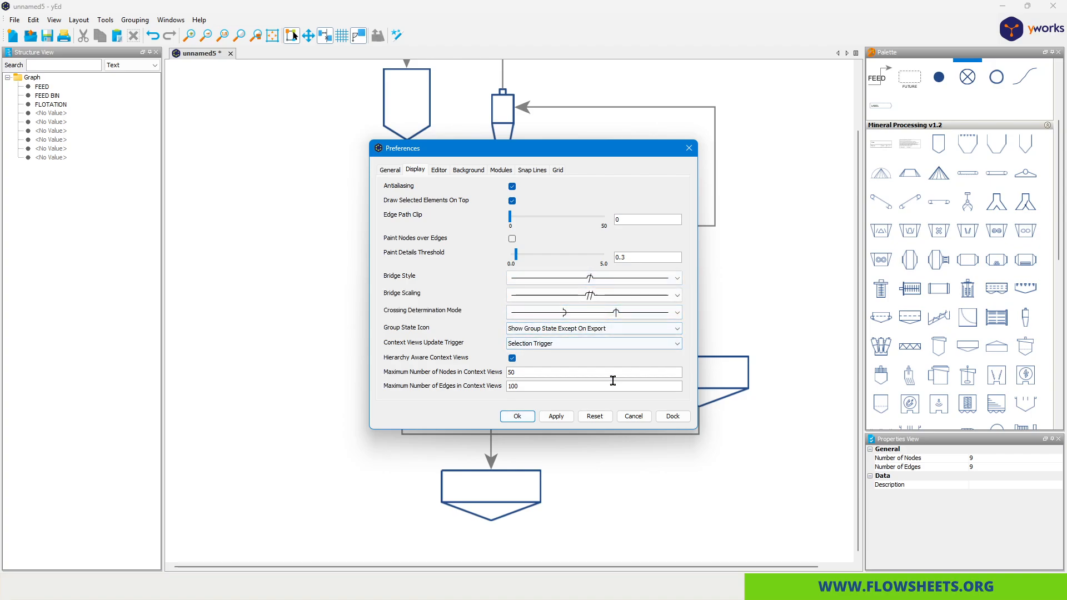
click(514, 418)
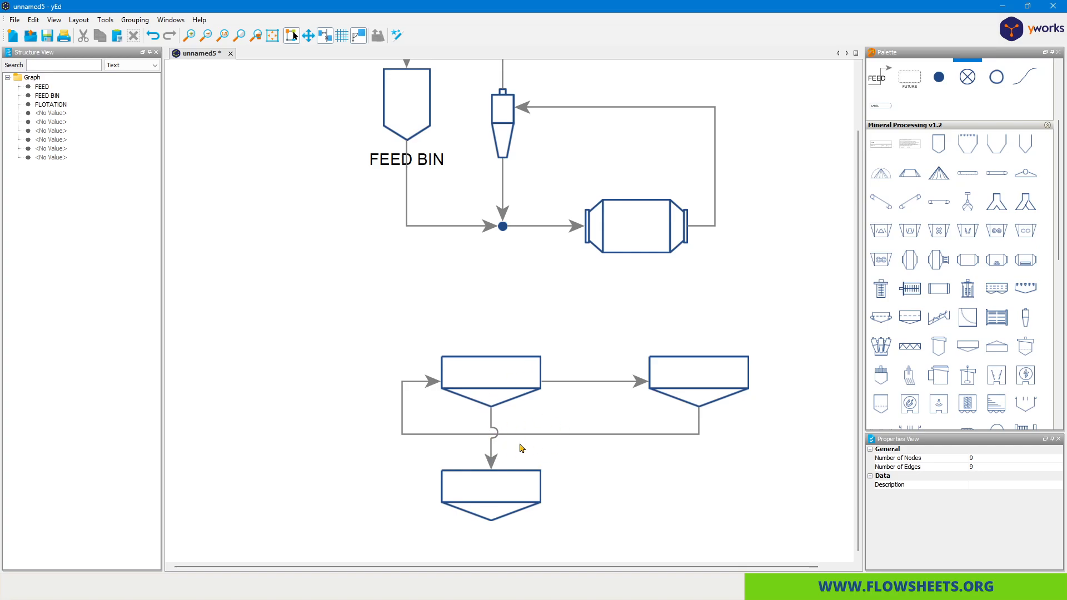
Try a stream from the lower tank to the second upper tank and shift the horizontal stream it crosses to test the bridges.
mouse_move(519, 485)
mouse_down()
mouse_move(596, 462)
mouse_move(590, 356)
mouse_move(678, 369)
mouse_up()
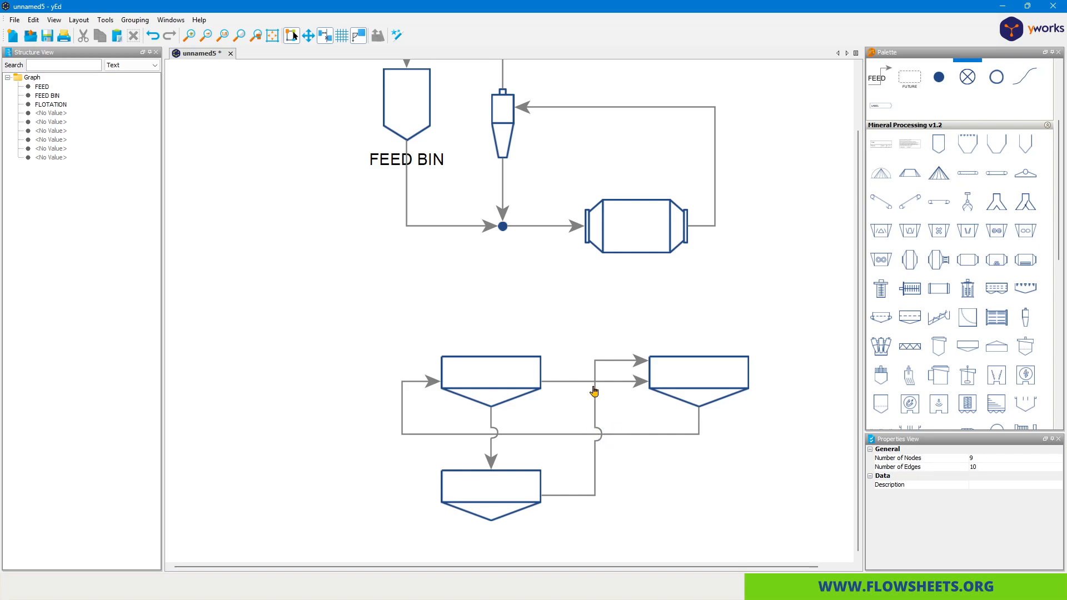
click(609, 382)
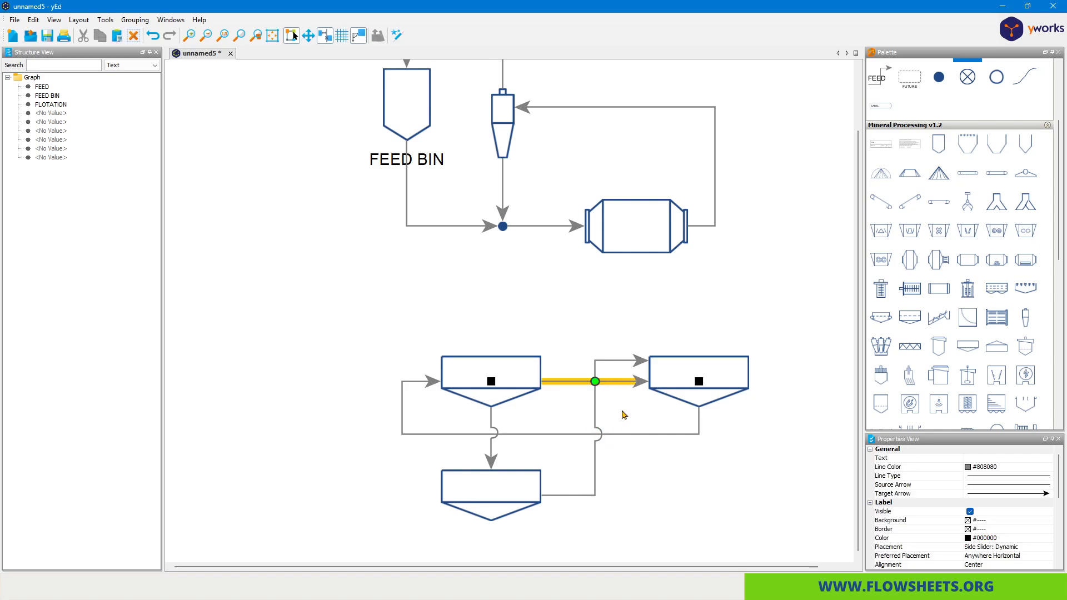
click(624, 415)
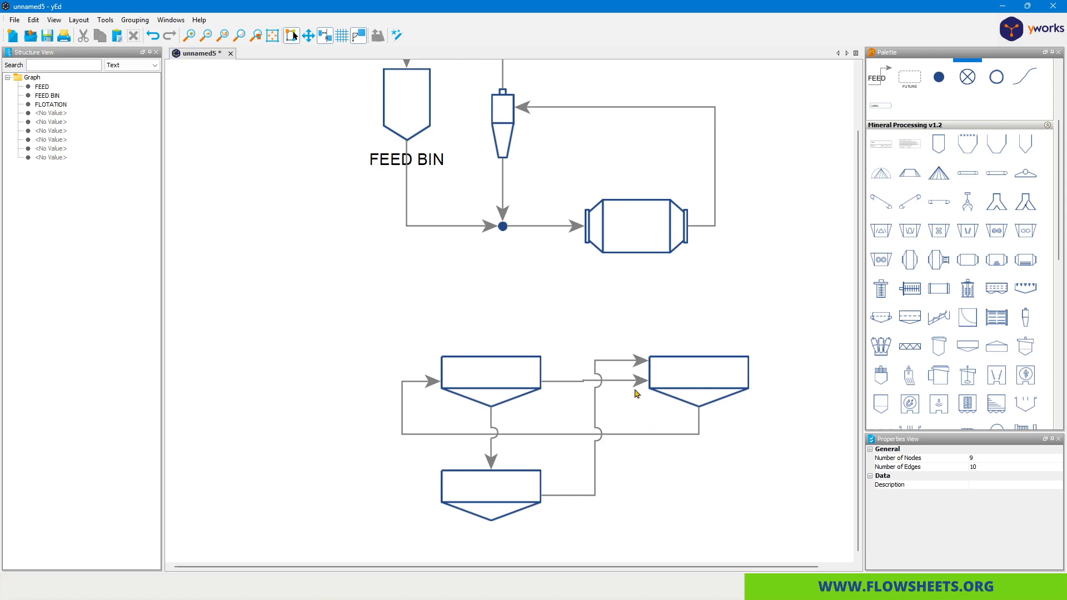
click(627, 381)
click(628, 411)
drag(550, 383, 550, 379)
click(620, 381)
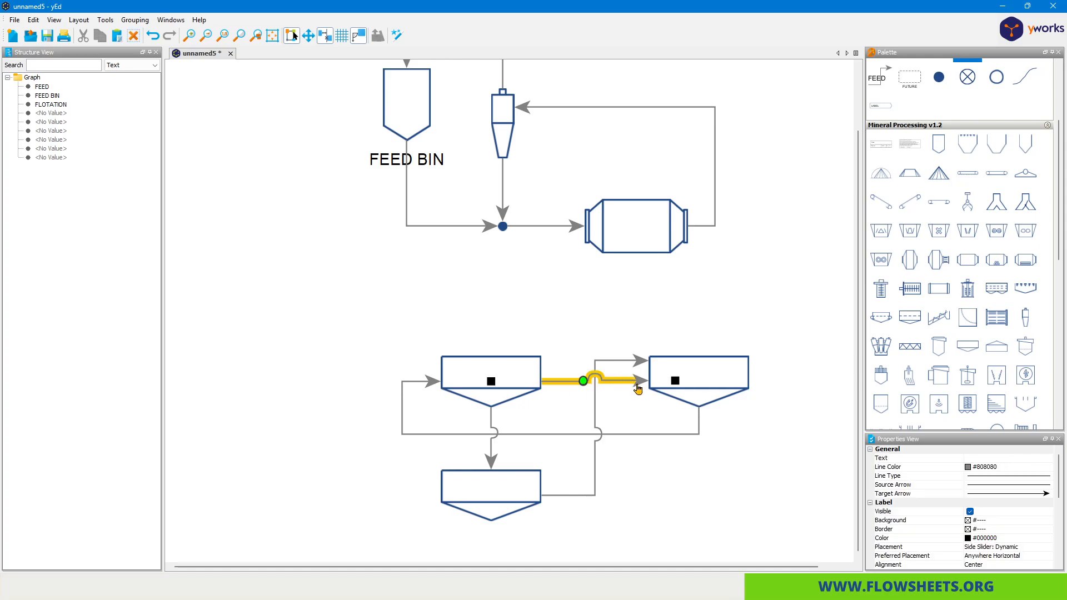
Delete the trial stream from the lower tank and straighten the horizontal stream between the two upper tanks.
click(627, 361)
key(Delete)
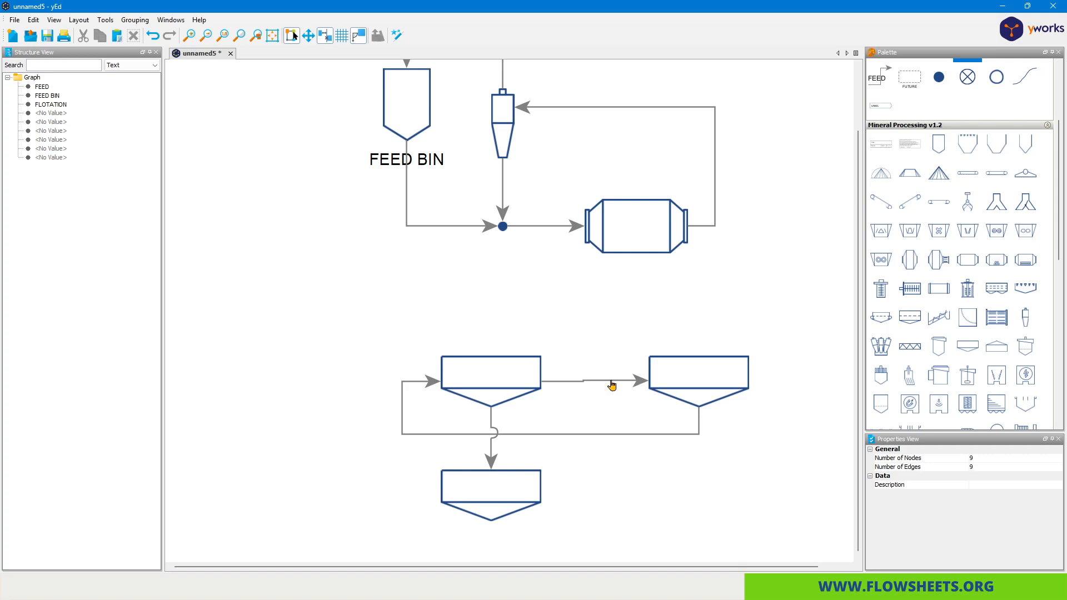
click(615, 382)
click(634, 417)
Label the stream from the mill to the cyclone MILL DISCHARGE and place the text above its upper horizontal run.
scroll(569, 375, down, 2)
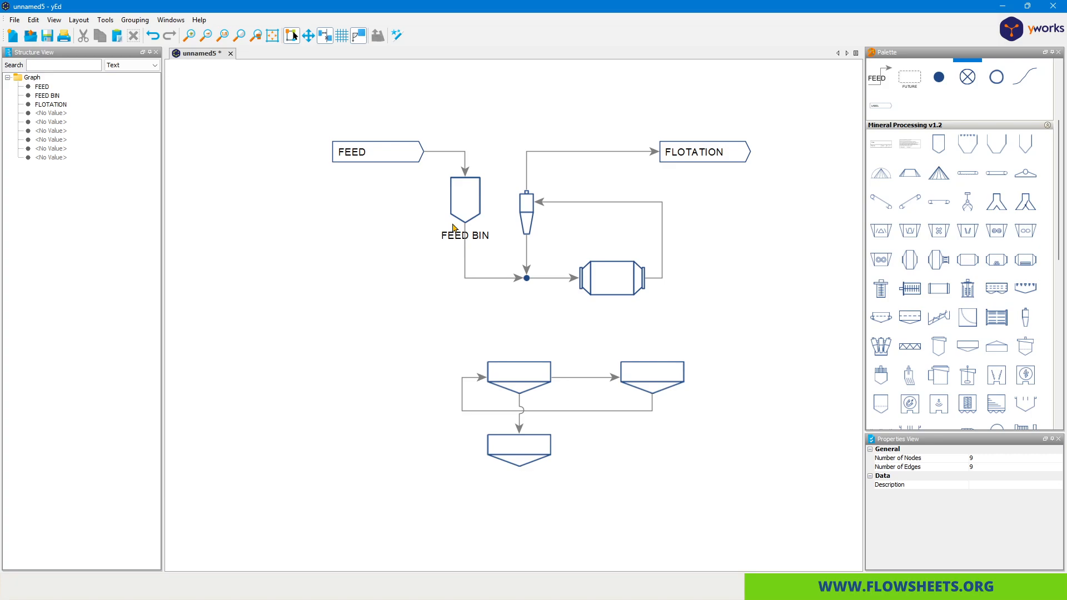
click(366, 159)
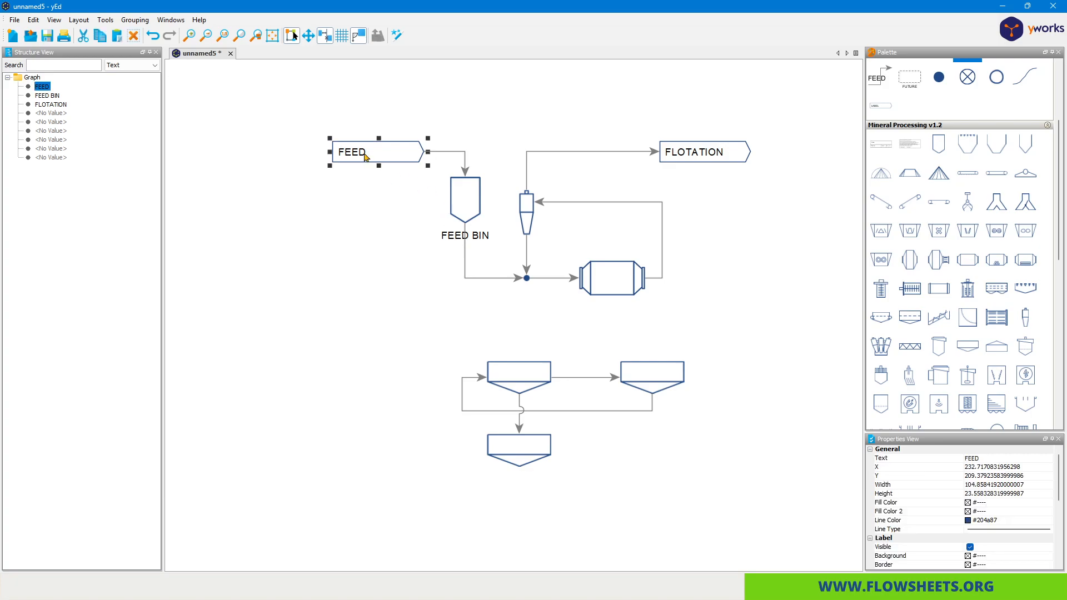
click(464, 234)
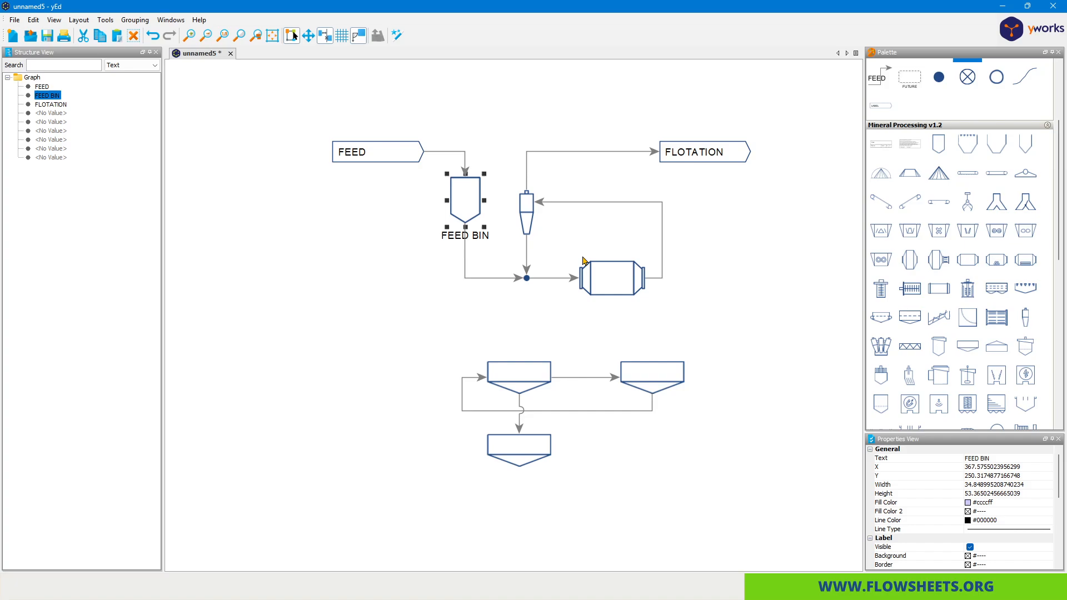
click(603, 204)
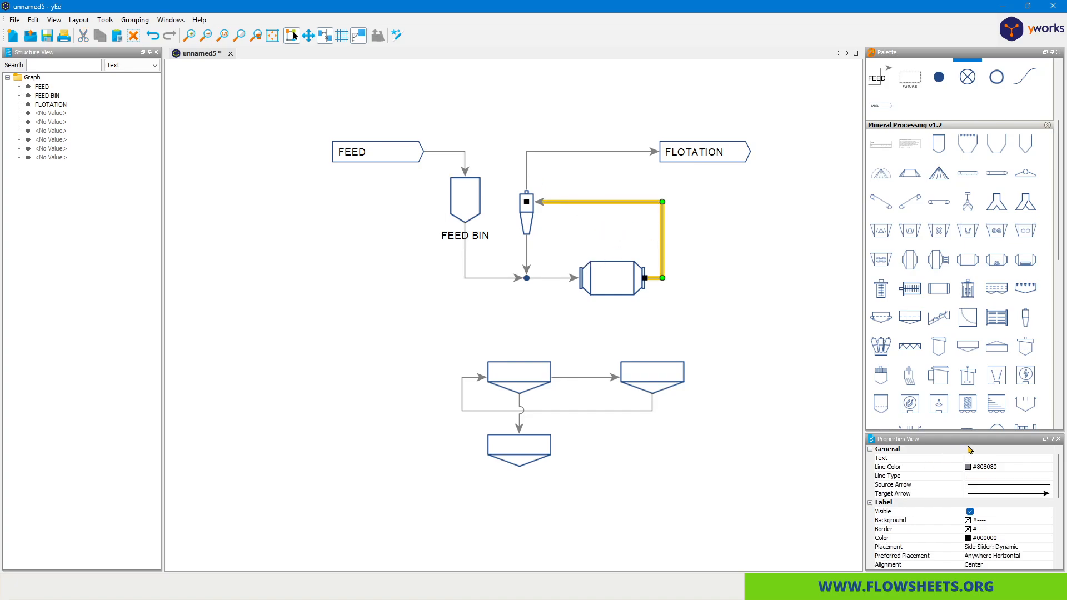
click(1034, 458)
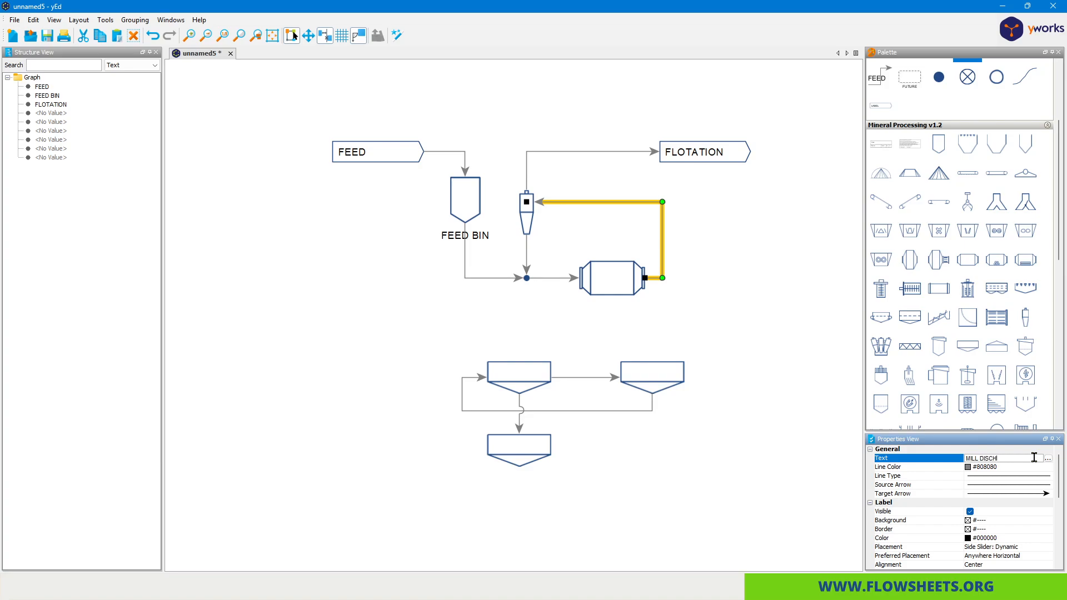
key(Return)
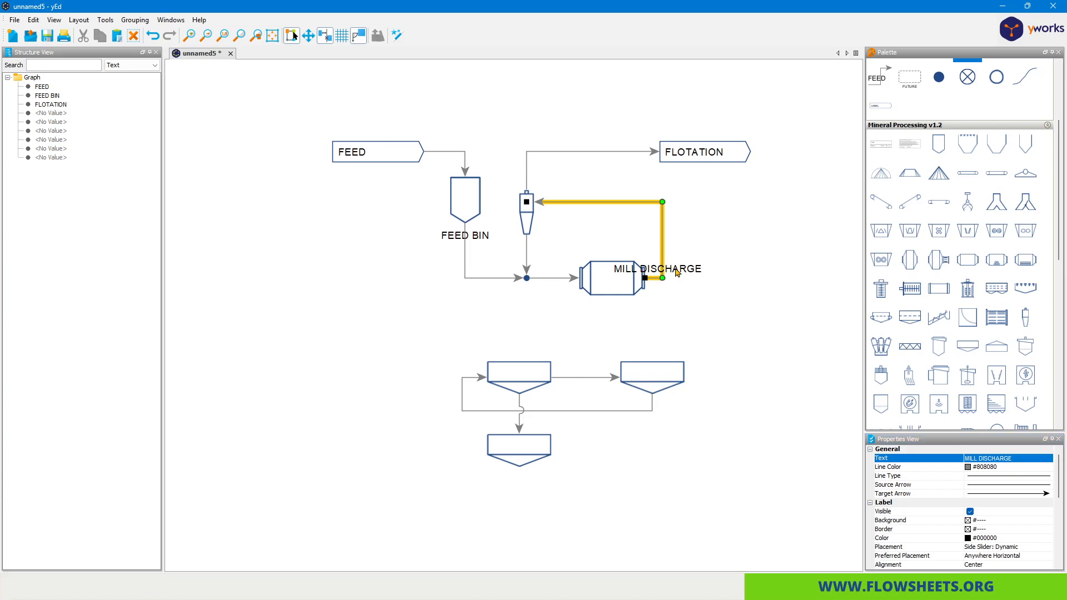
drag(677, 272, 618, 240)
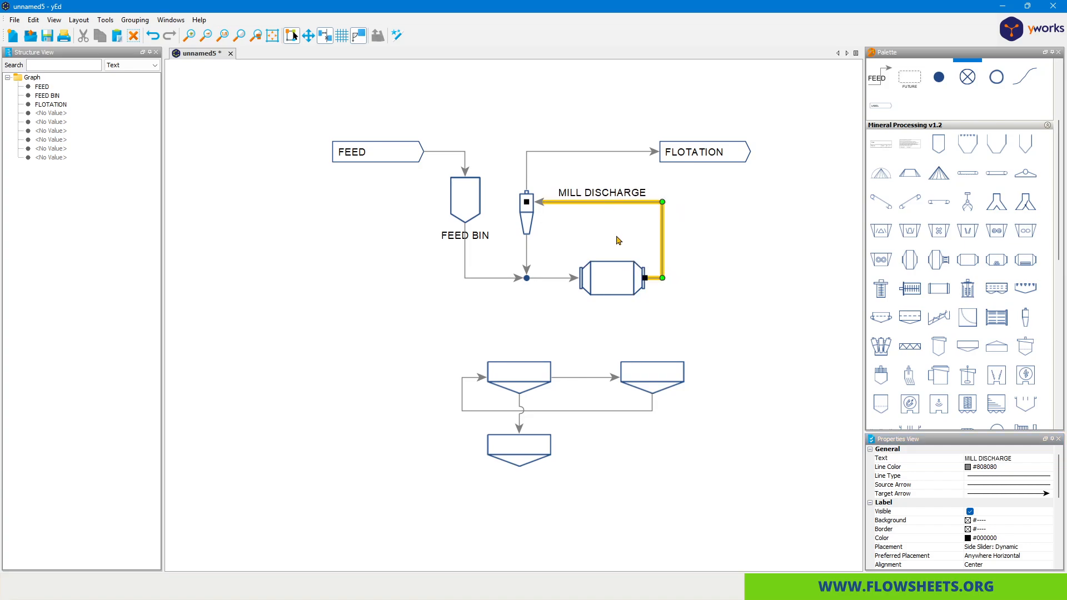
mouse_move(602, 189)
mouse_down()
mouse_move(612, 217)
mouse_move(606, 189)
mouse_move(689, 199)
mouse_move(722, 235)
mouse_move(593, 189)
mouse_move(606, 195)
mouse_up()
Delete the three plain streams that connect the tanks in the lower circuit.
scroll(938, 165, up, 3)
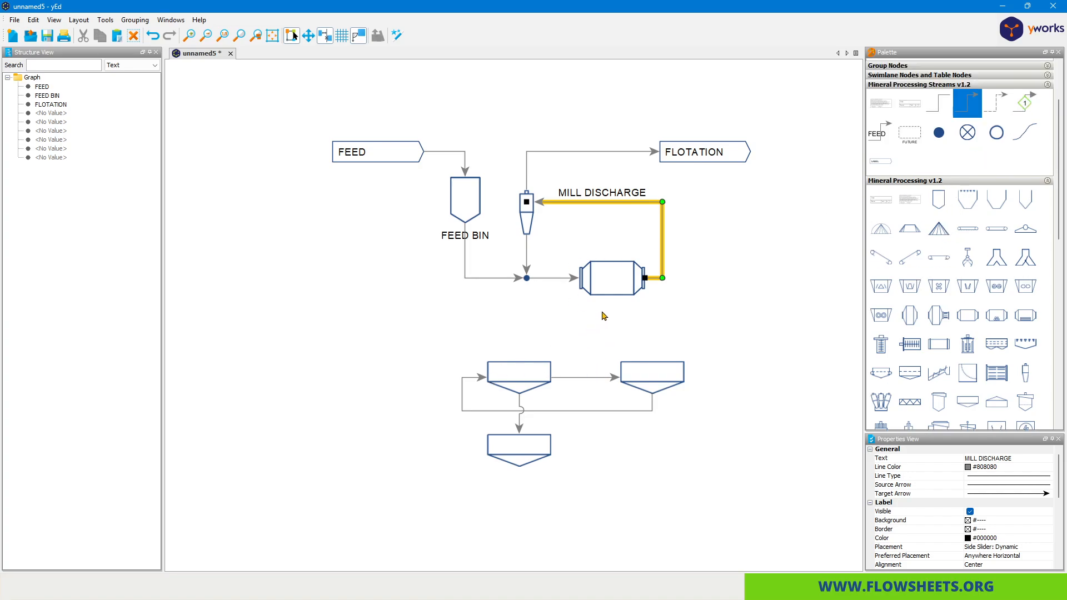
click(570, 378)
key(Delete)
click(474, 378)
key(Delete)
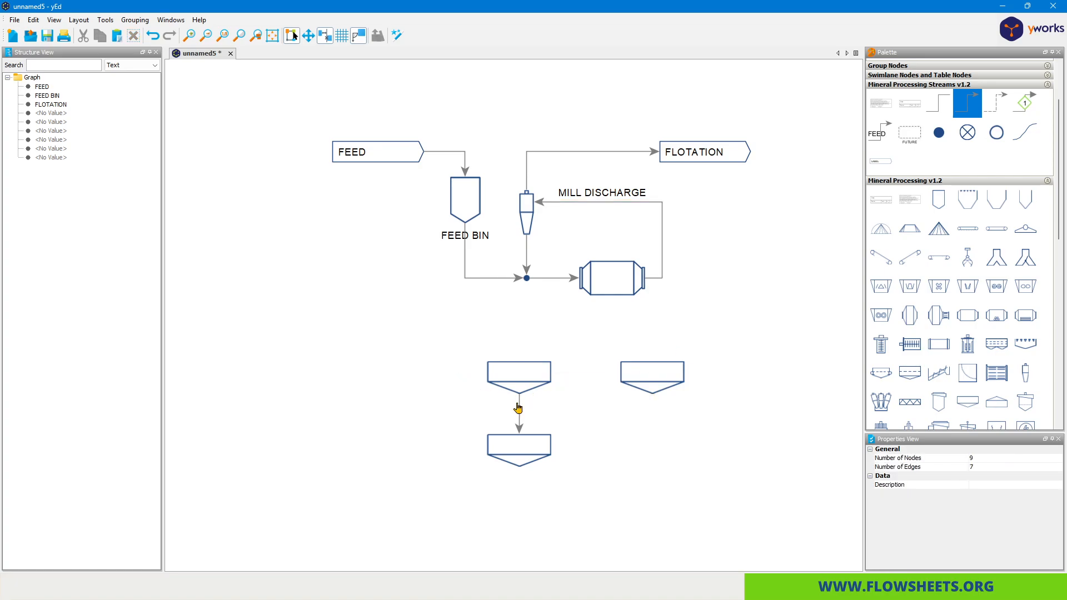
click(520, 408)
key(Delete)
Connect the first tank to the second and to the lower tank with diamond-numbered streams, numbering the downward one 2.
click(1021, 109)
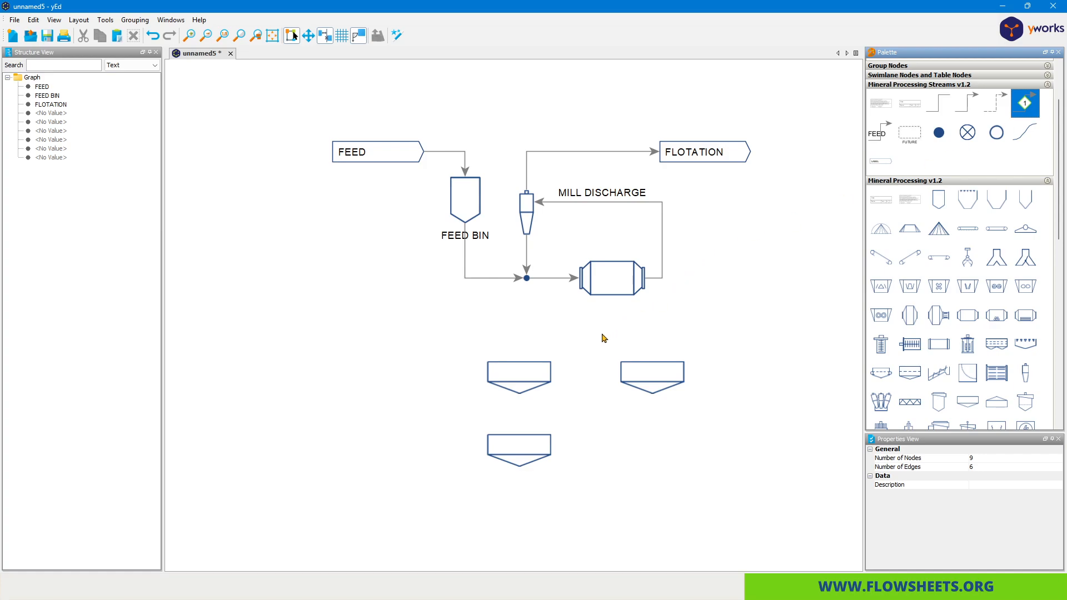
drag(509, 376, 640, 371)
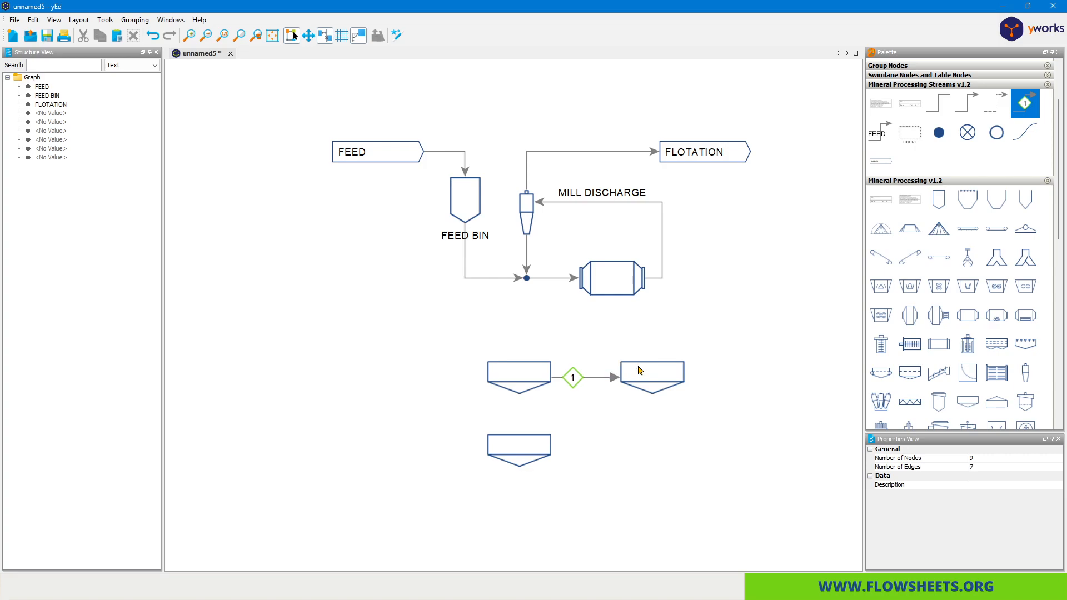
drag(534, 384, 519, 447)
double_click(523, 412)
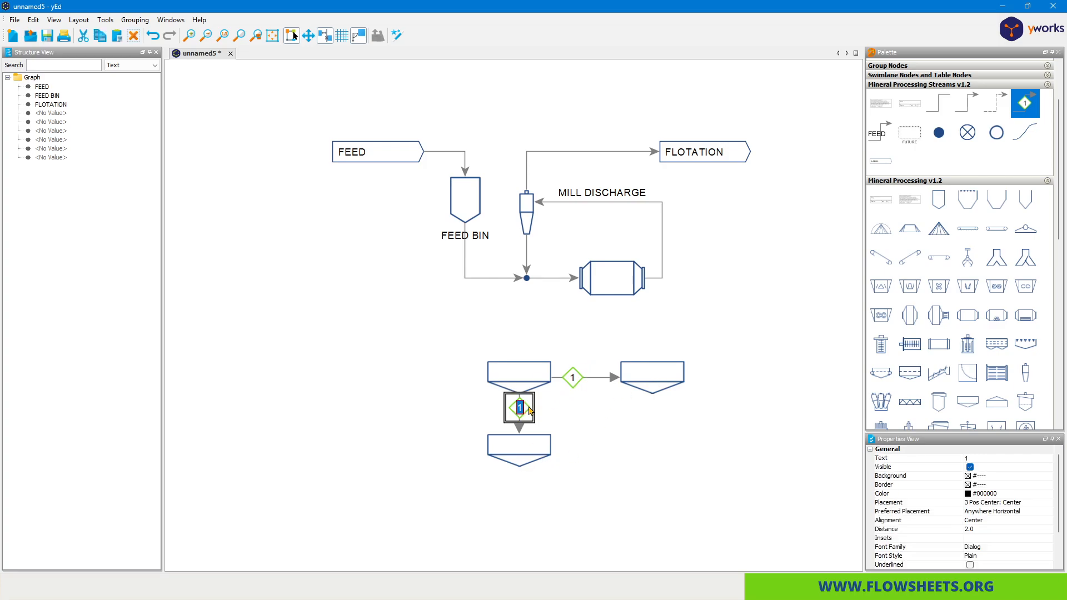
text(2)
key(Return)
click(615, 405)
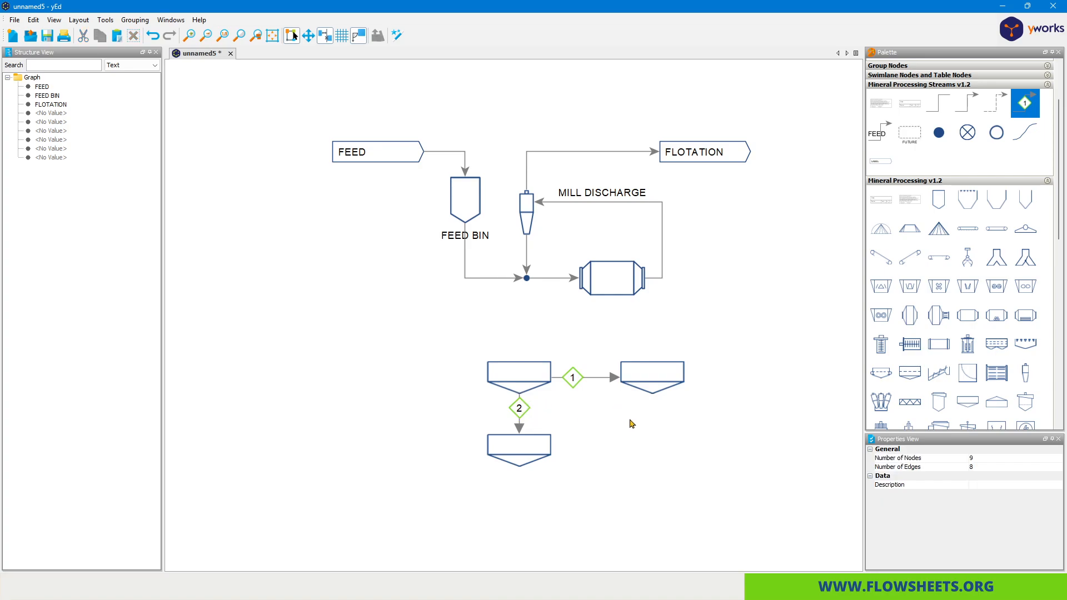
Route a diamond-numbered return stream from the second upper tank's underflow around to the first tank's feed side.
click(538, 447)
click(622, 427)
click(650, 372)
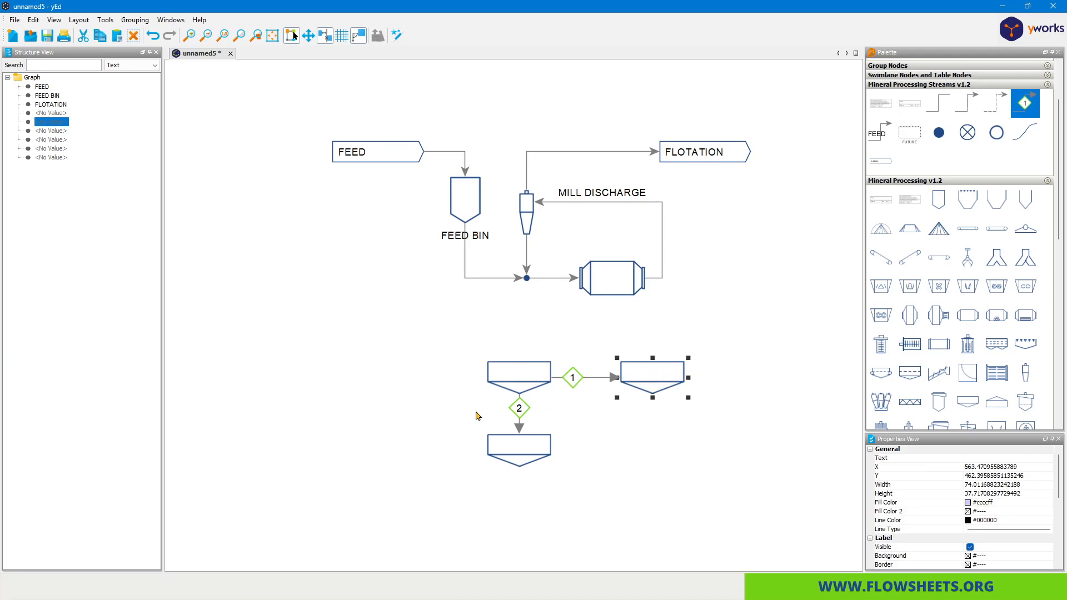
click(717, 404)
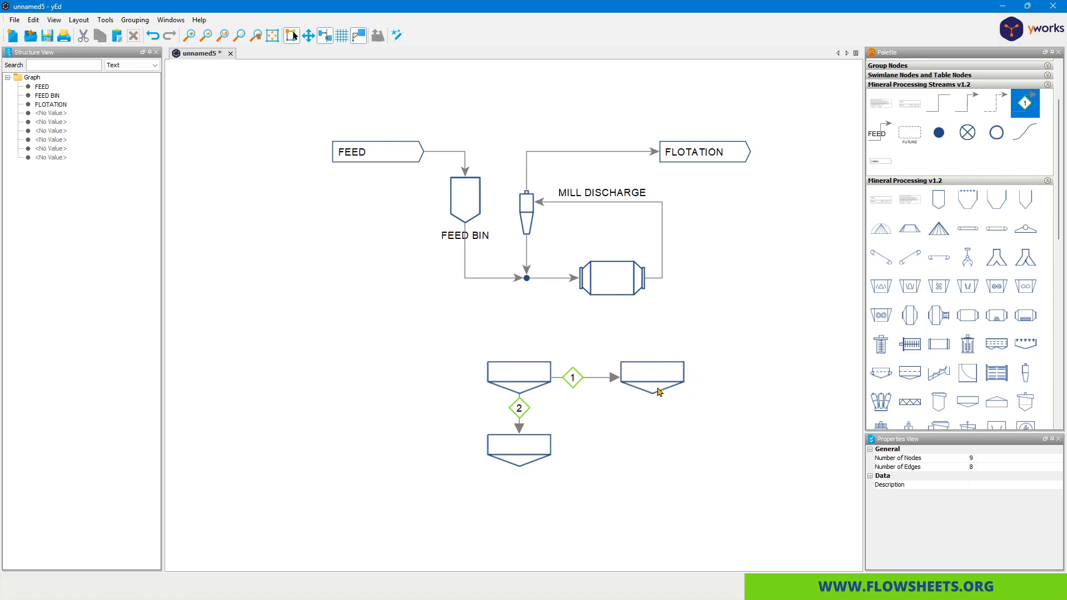
mouse_move(657, 392)
mouse_down()
mouse_move(652, 417)
mouse_move(455, 414)
mouse_move(466, 378)
mouse_move(498, 372)
mouse_up()
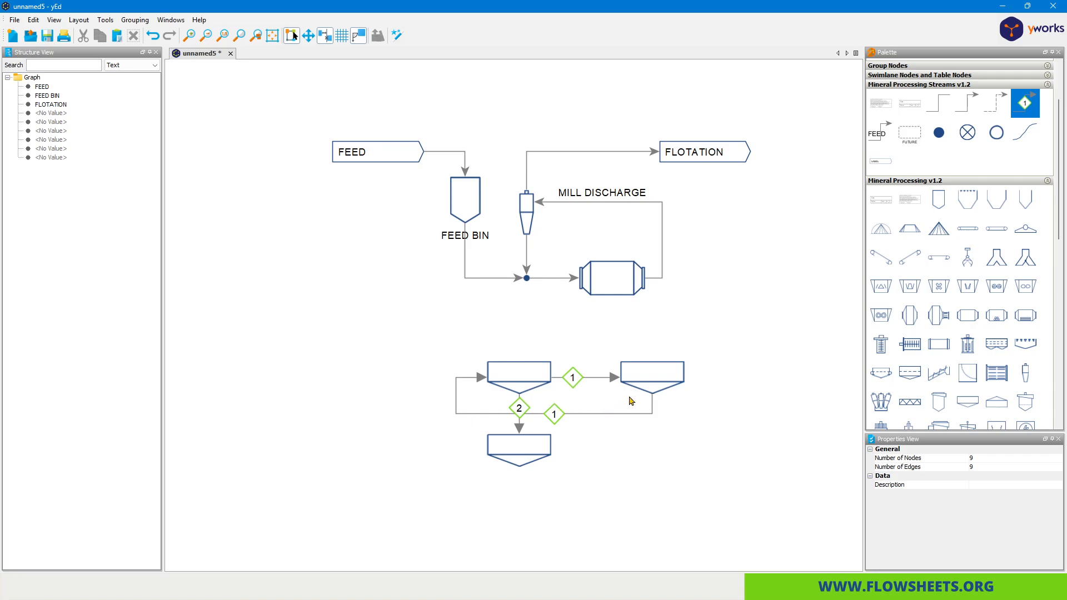
Change the second upper tank's symbol to the tank with the peaked top, keeping its connected streams.
click(662, 386)
scroll(978, 372, down, 3)
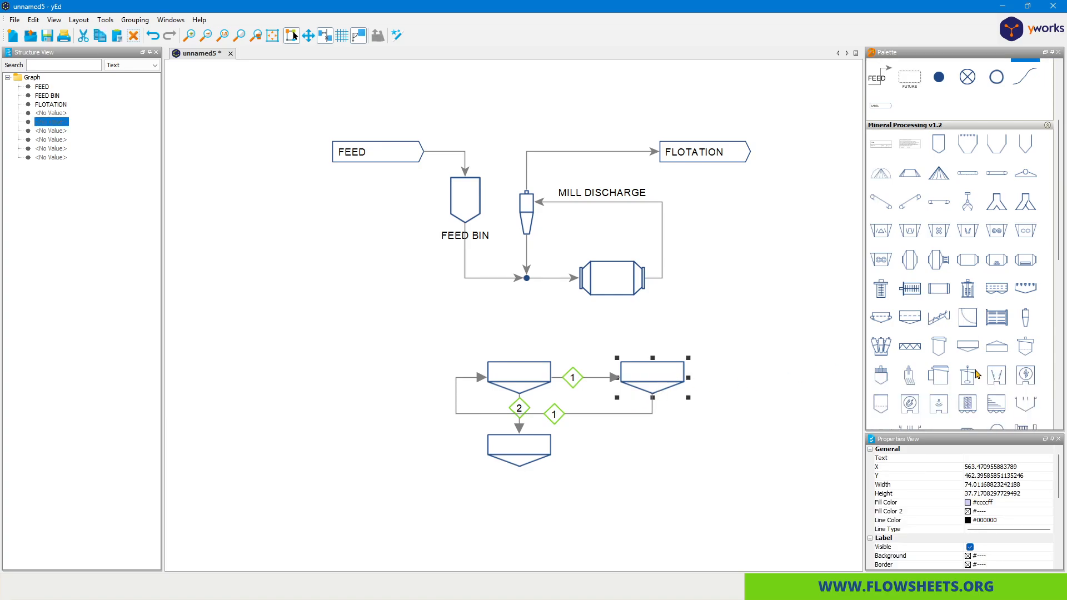
click(997, 347)
right_click(997, 349)
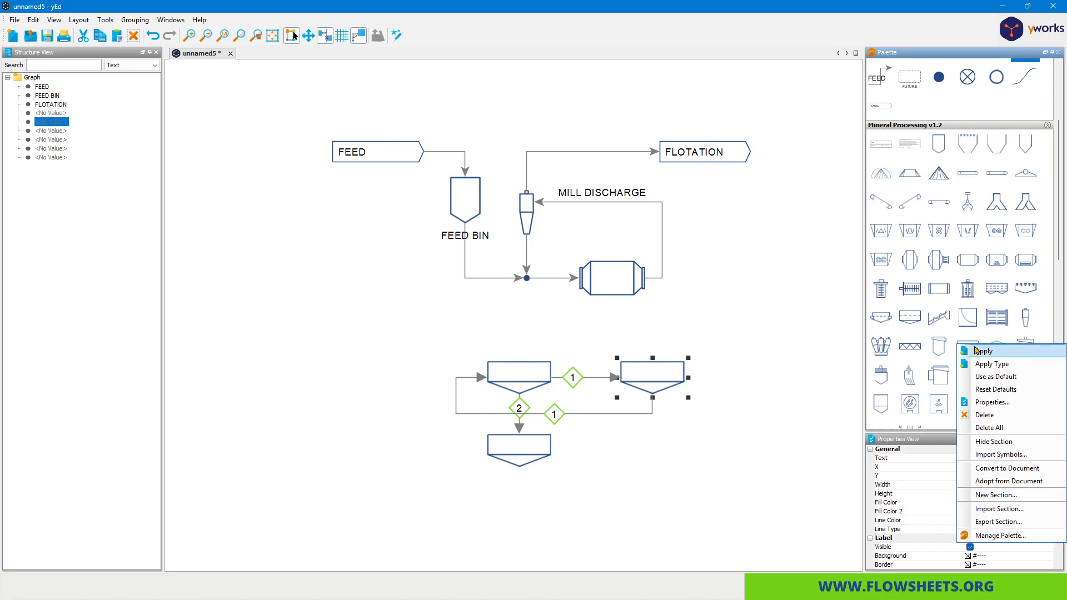
click(1005, 366)
click(741, 403)
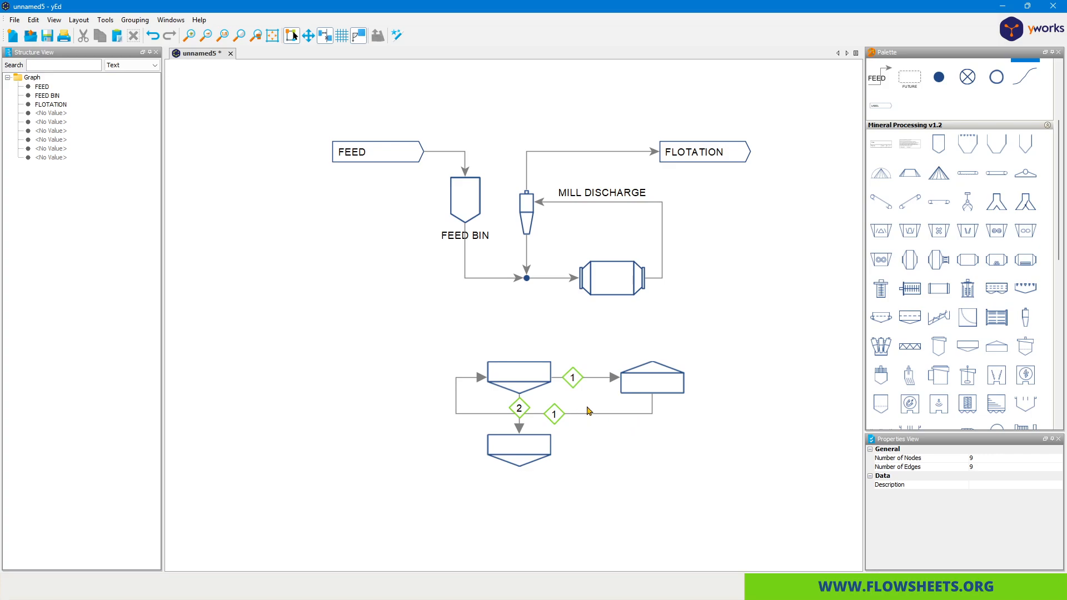
Move the return stream's horizontal run above the two upper tanks and set its stream number to 3.
drag(617, 416, 615, 336)
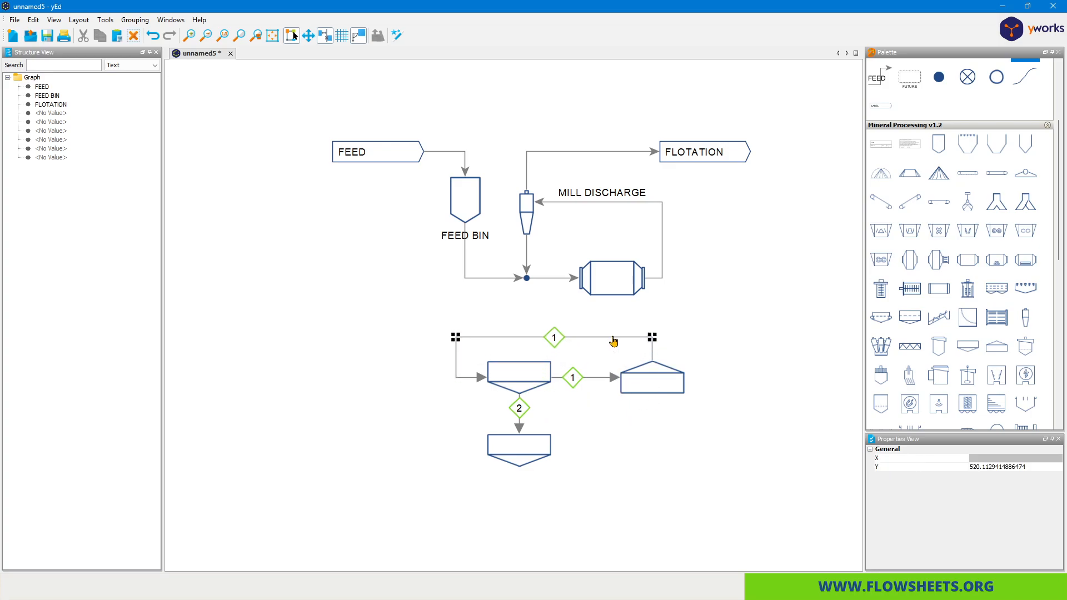
click(743, 443)
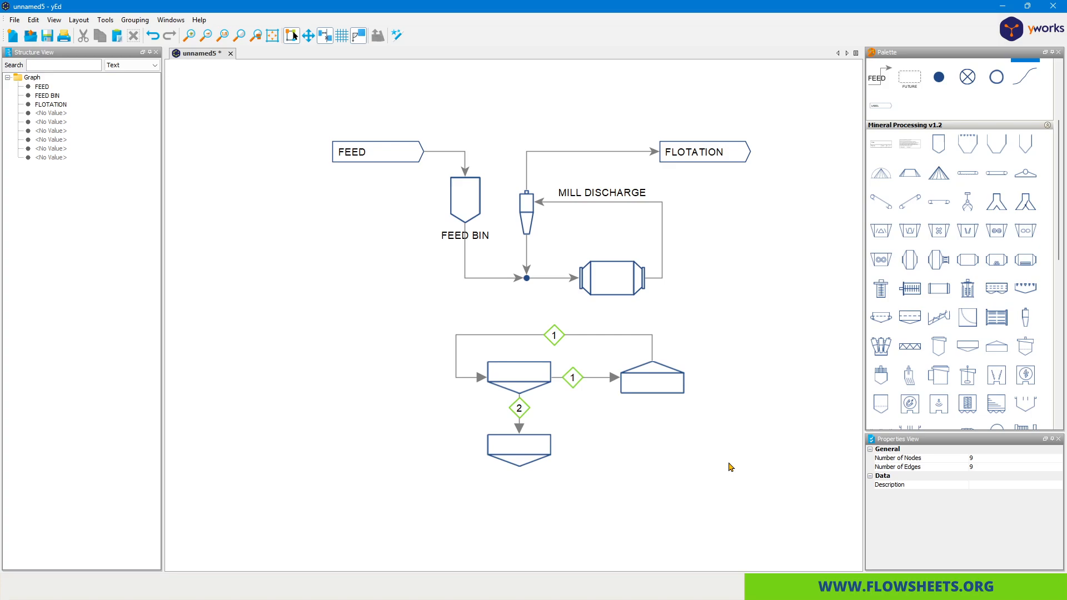
double_click(553, 338)
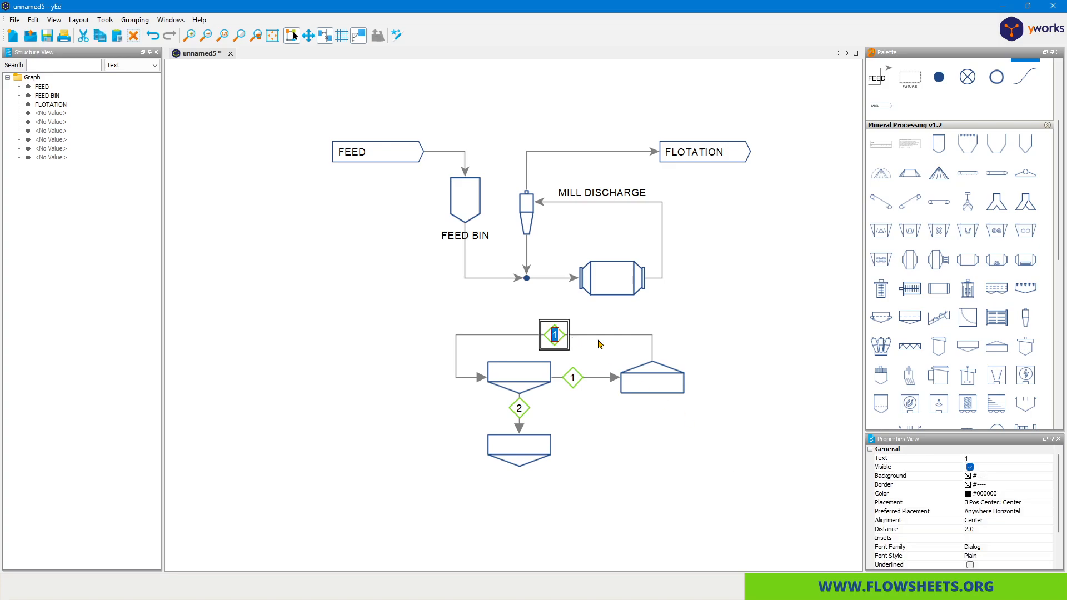
text(3)
click(628, 408)
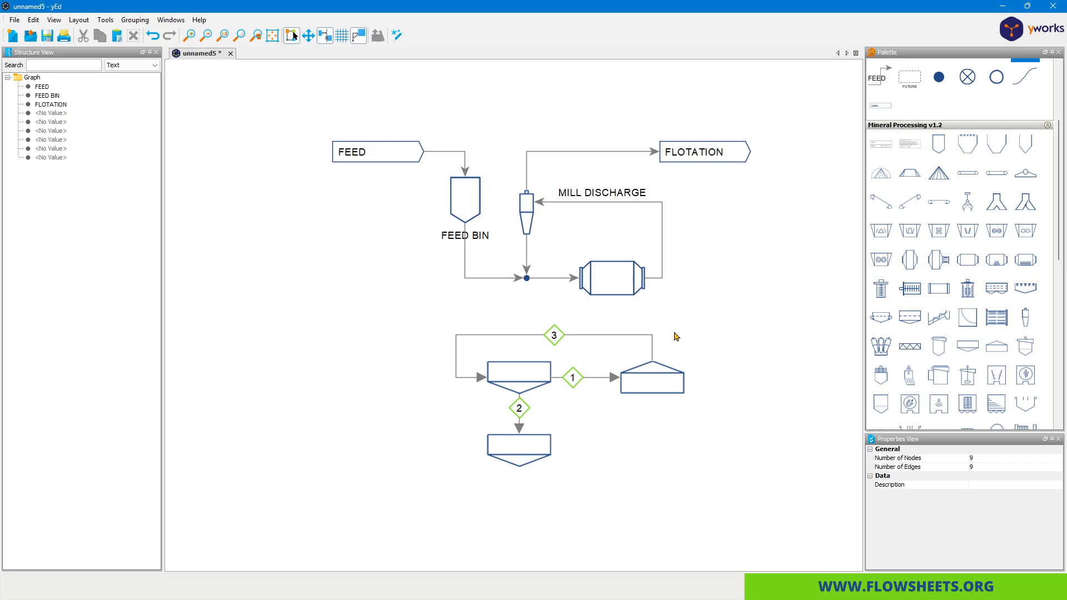
Run a diamond-numbered stream from FLOTATION to the first tank's feed side and join it with stream 3 at a junction dot.
drag(739, 153, 450, 383)
click(446, 382)
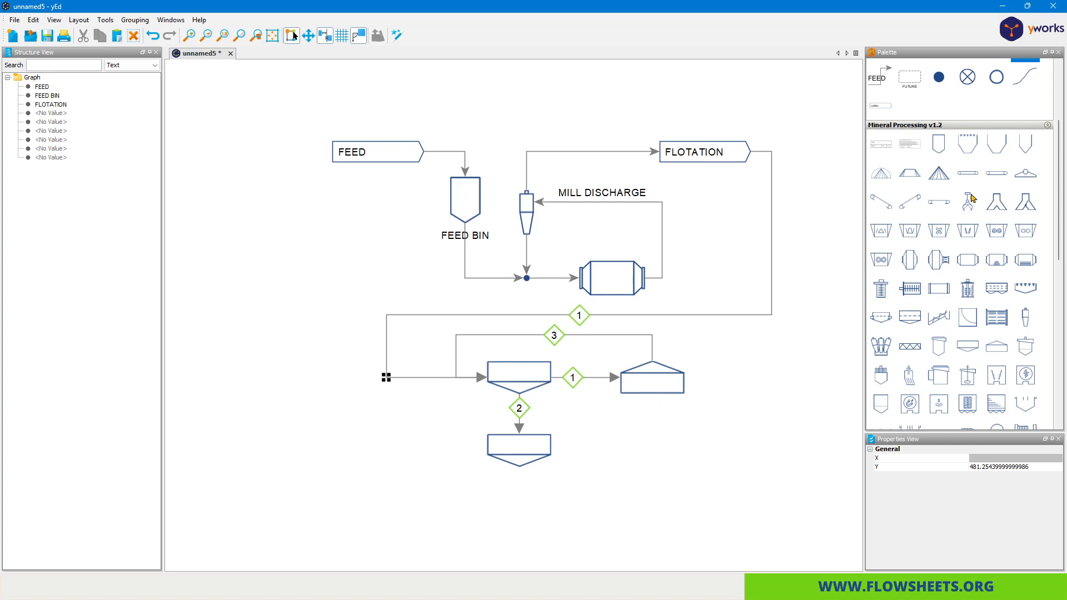
drag(938, 76, 462, 360)
click(464, 398)
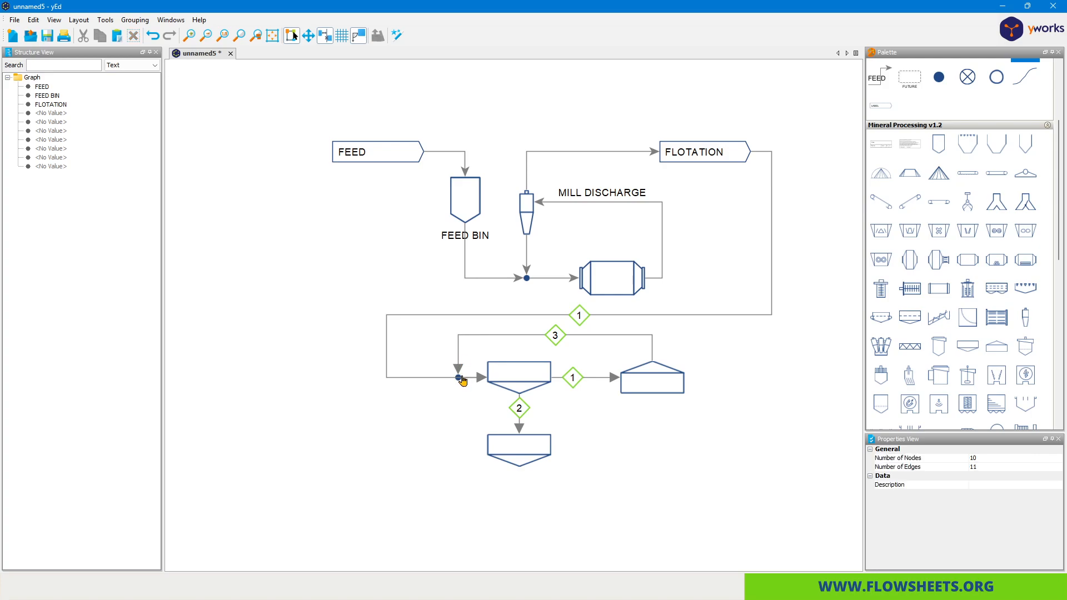
click(444, 378)
drag(497, 377, 457, 377)
click(458, 415)
Try a cyclone cluster about 181 wide and a conveyor about 257 wide below the tank circuit, removing each one.
drag(884, 348, 820, 459)
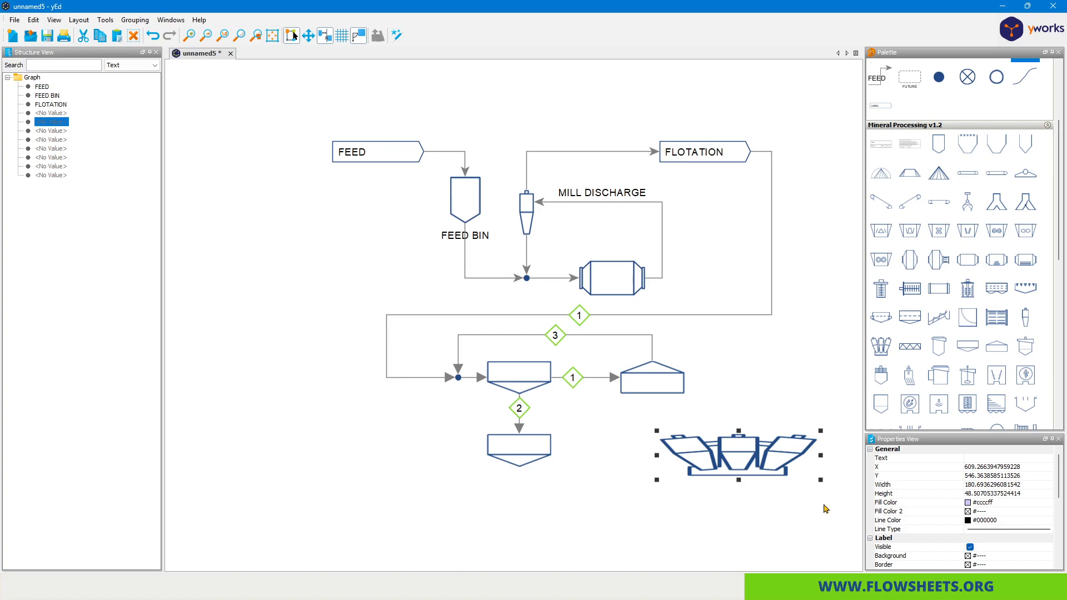
key(Delete)
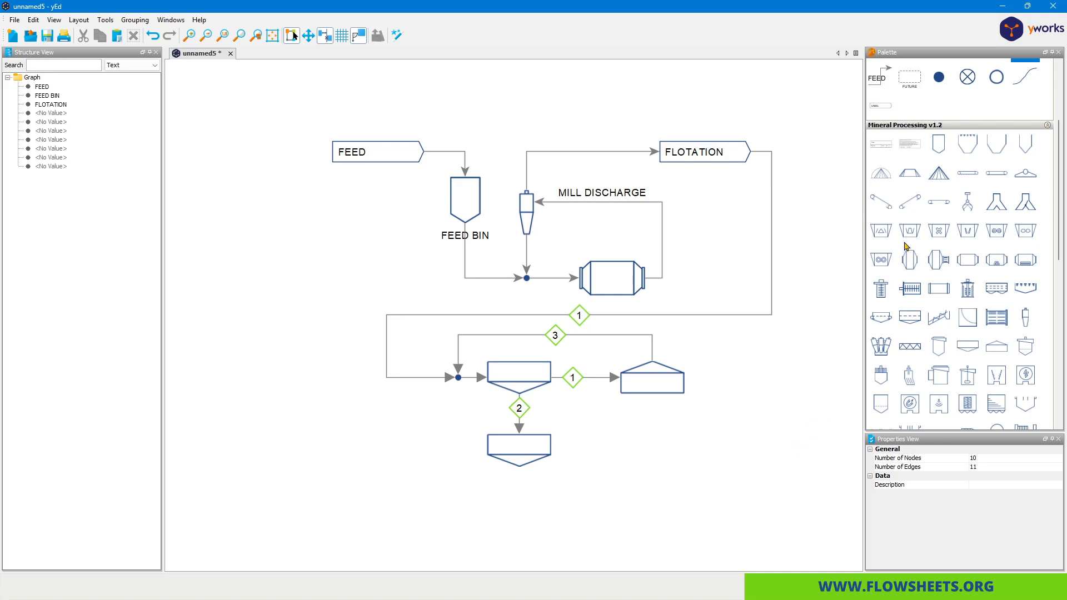
drag(938, 203, 637, 489)
click(671, 484)
drag(674, 484, 824, 484)
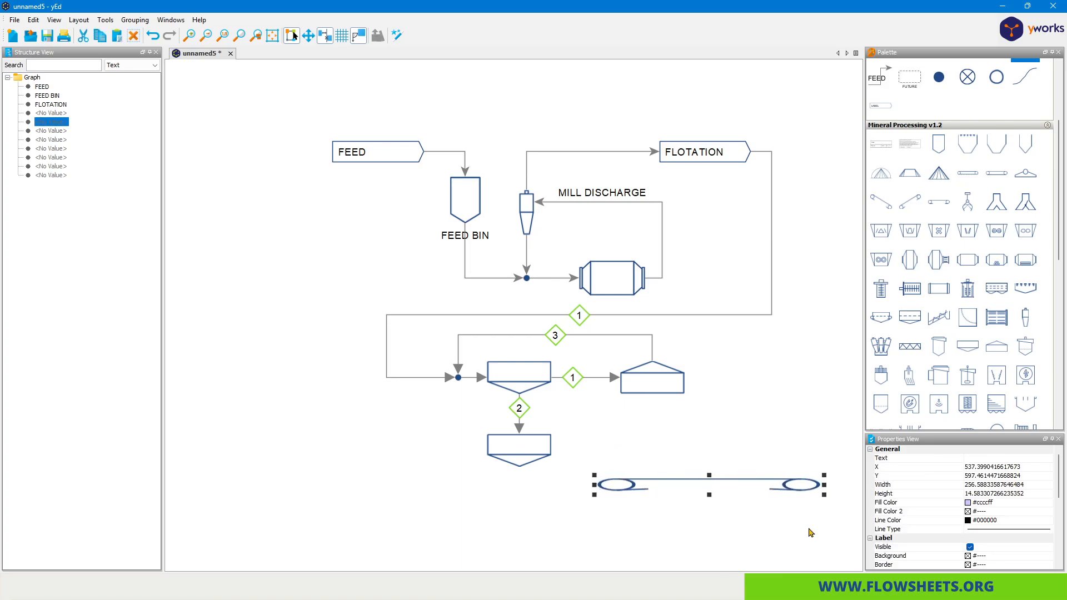
key(Delete)
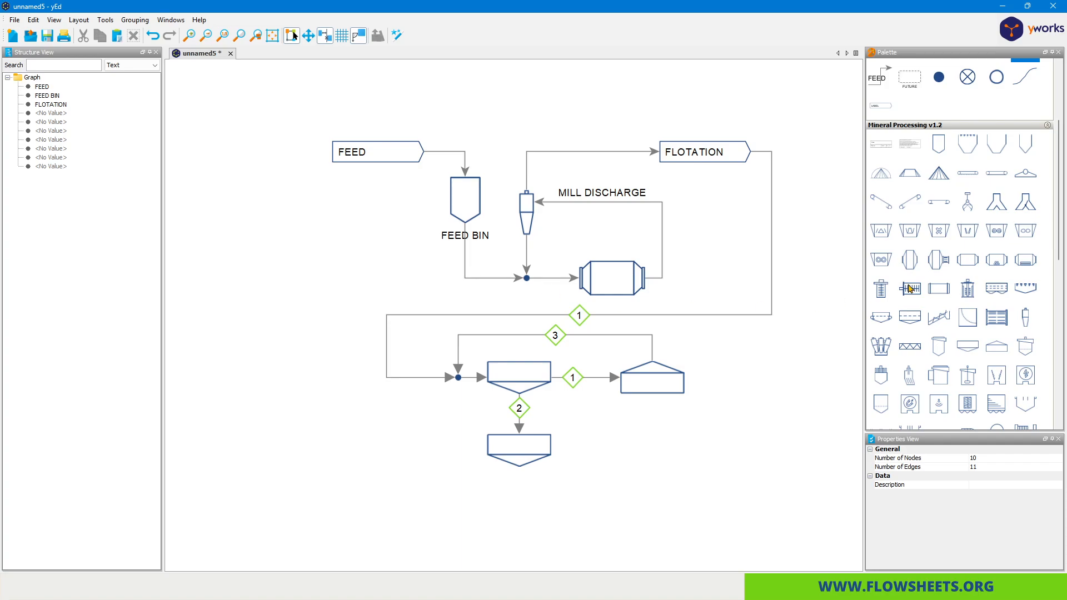
Enclose the whole tank circuit in the dashed FUTURE group box, sized about 395 by 211.
scroll(917, 328, down, 10)
scroll(974, 348, down, 2)
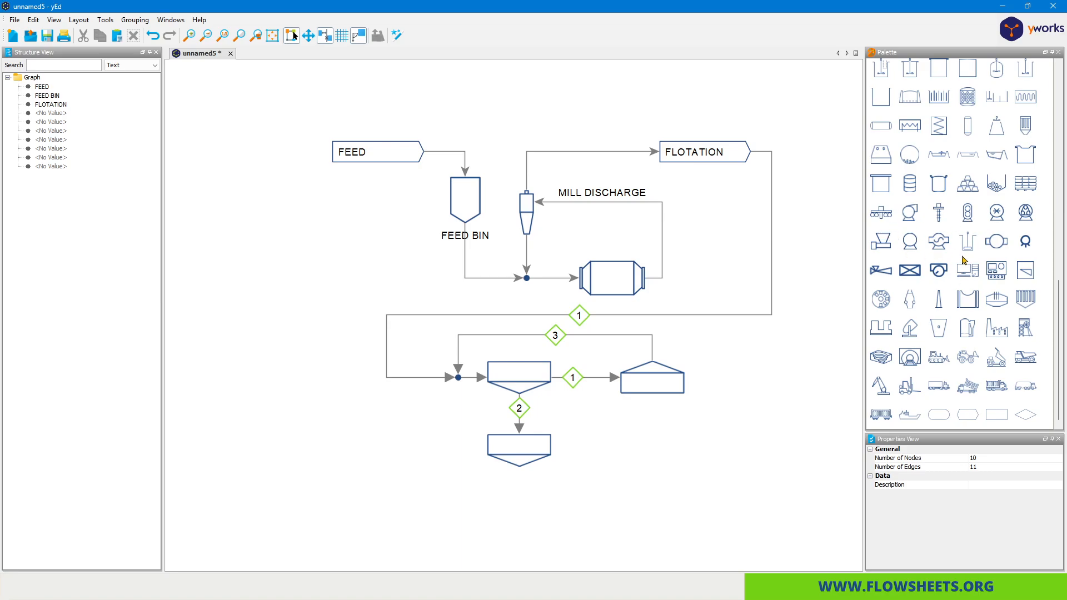
scroll(964, 289, up, 12)
scroll(961, 302, up, 1)
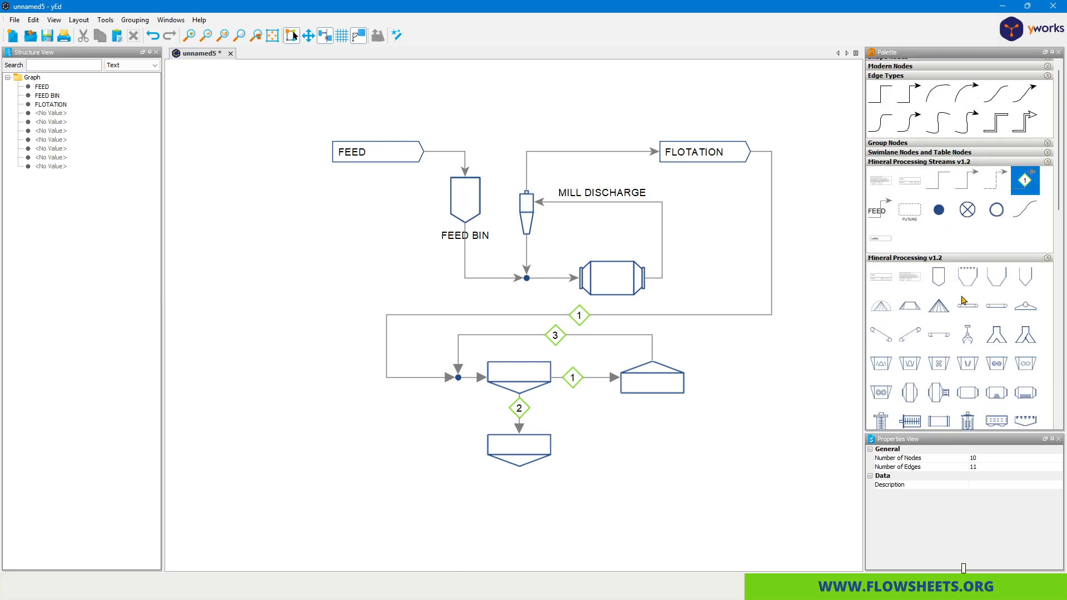
scroll(958, 304, down, 1)
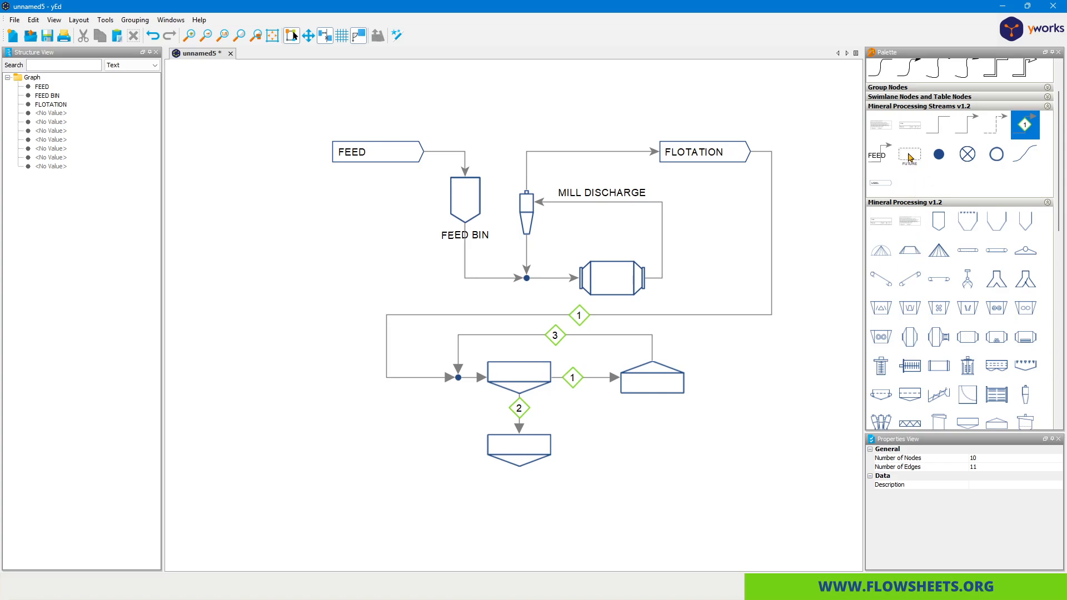
drag(911, 157, 717, 491)
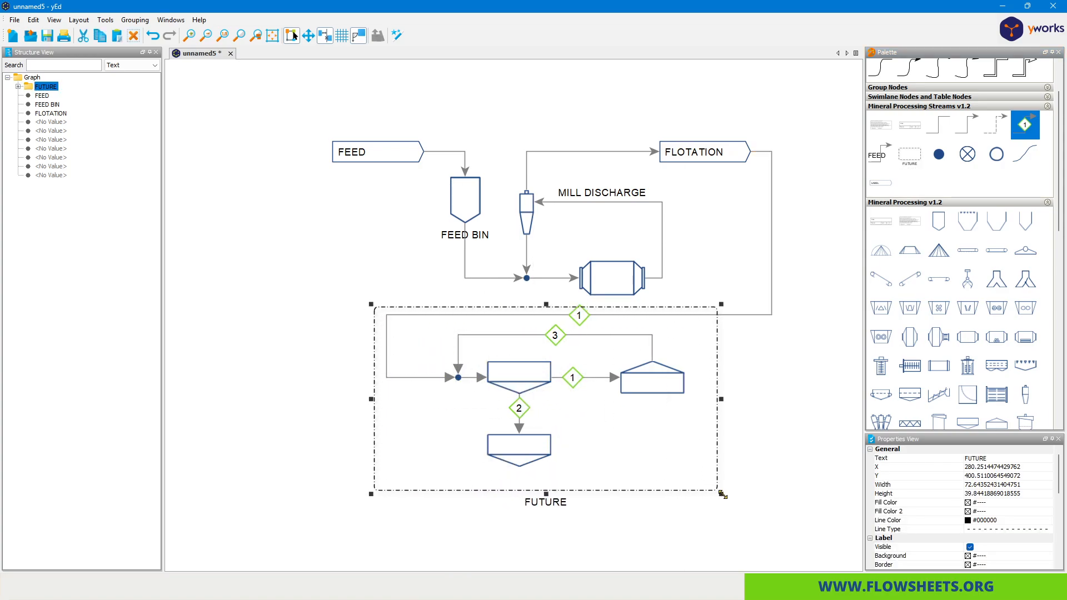
Change the label of the dashed box around the tank circuit to VENDOR PACKAGE.
double_click(549, 501)
text(VENDOR PAc)
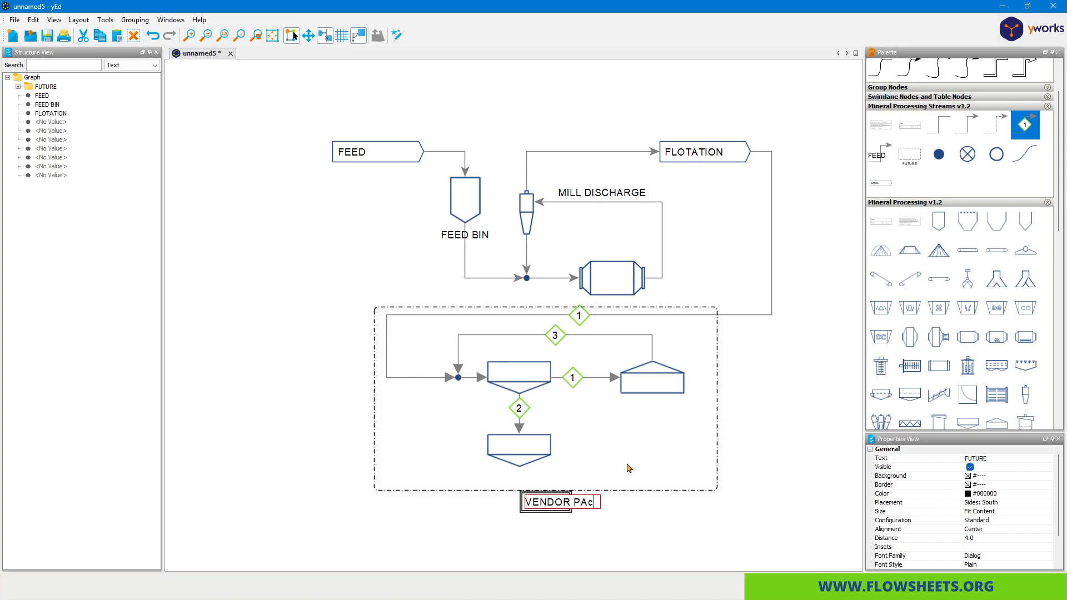
text( KAGE)
key(Return)
click(654, 451)
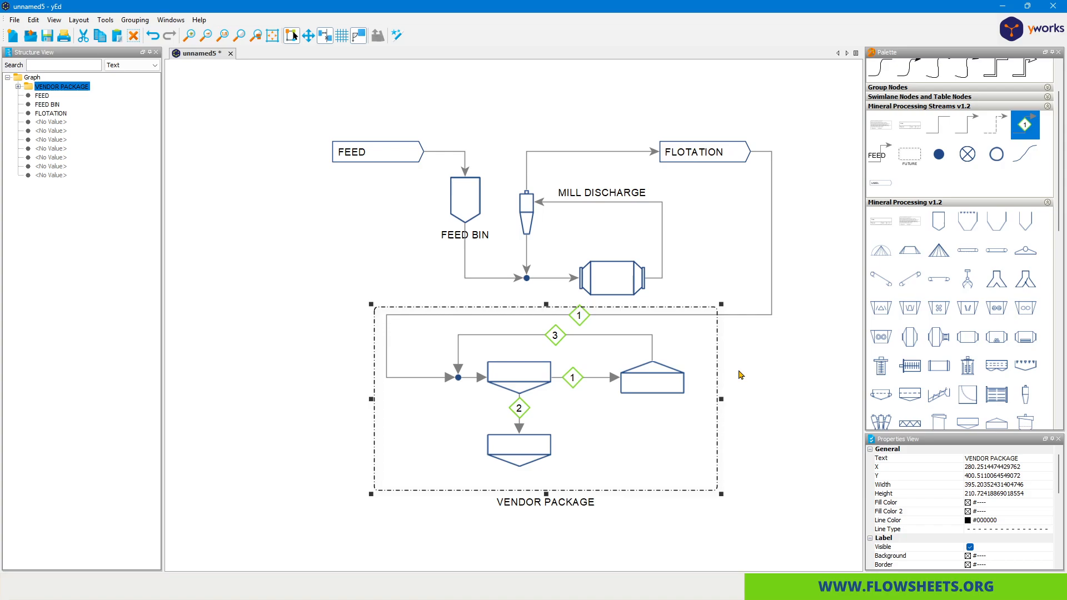
Place a title block about 306 by 99 above the flowsheet and set its title to EXAMPLE 2.
click(741, 376)
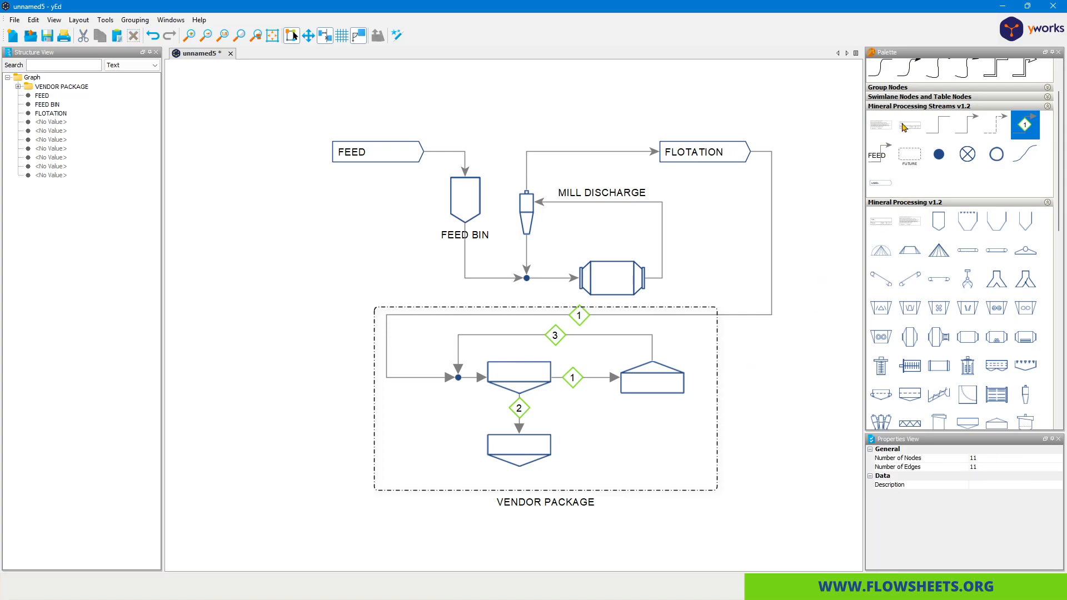
drag(916, 128, 667, 83)
drag(832, 168, 802, 329)
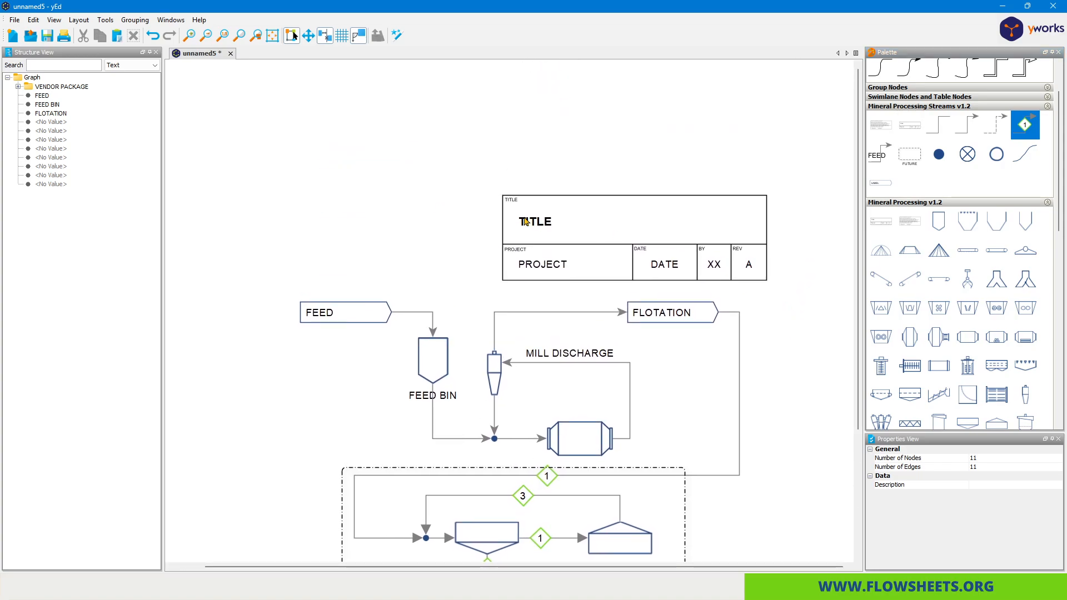
click(536, 222)
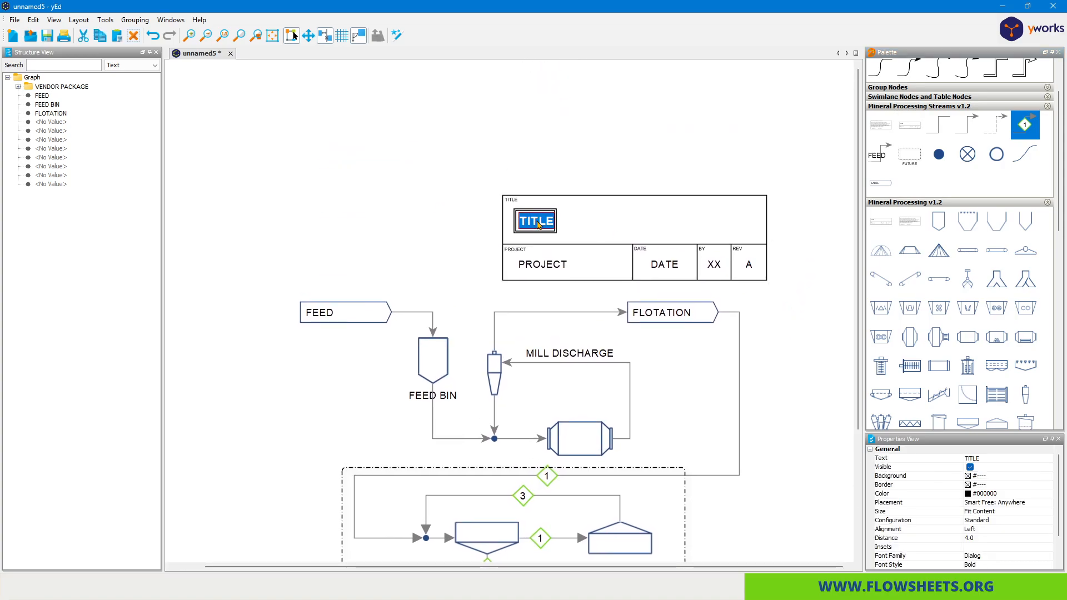
text(EXAMPLE 2)
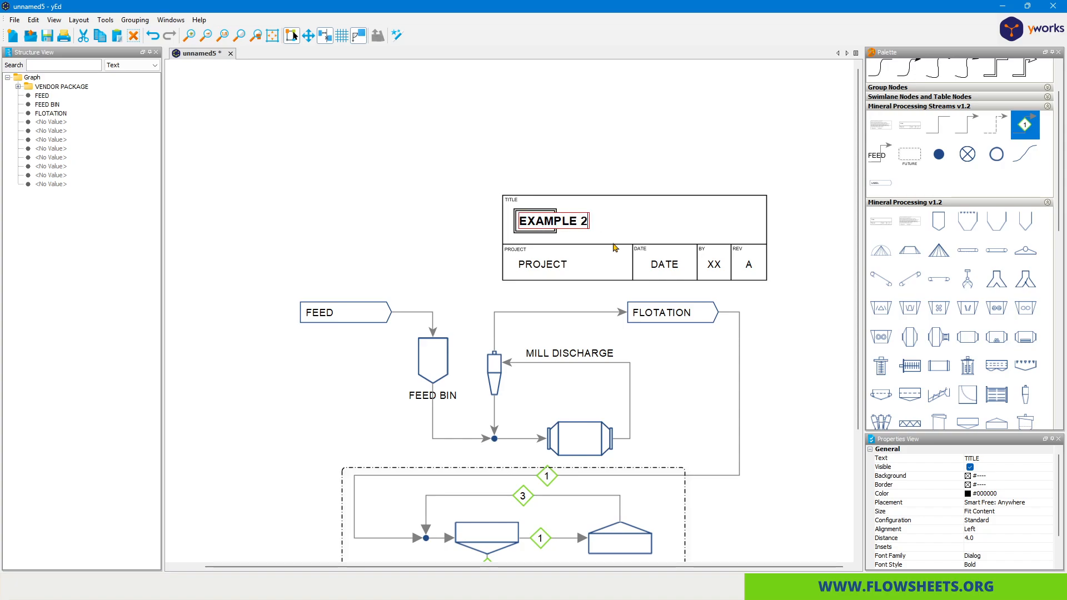
Set the title block's project to FLOWSHEETS.ORG and enter the author's initials in its BY field.
click(538, 269)
double_click(538, 269)
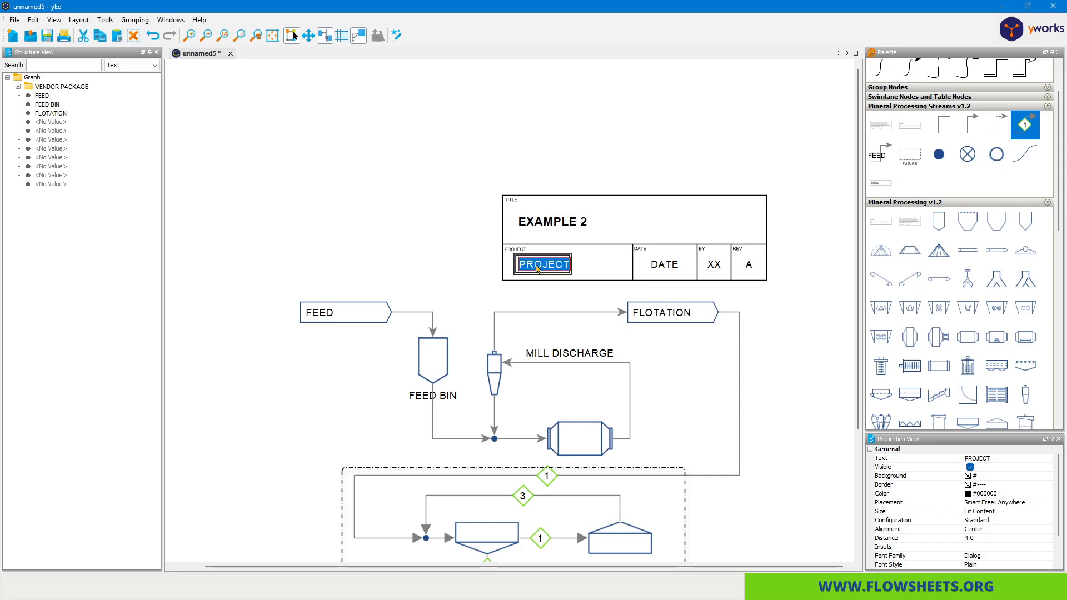
text(FLOWSHEE)
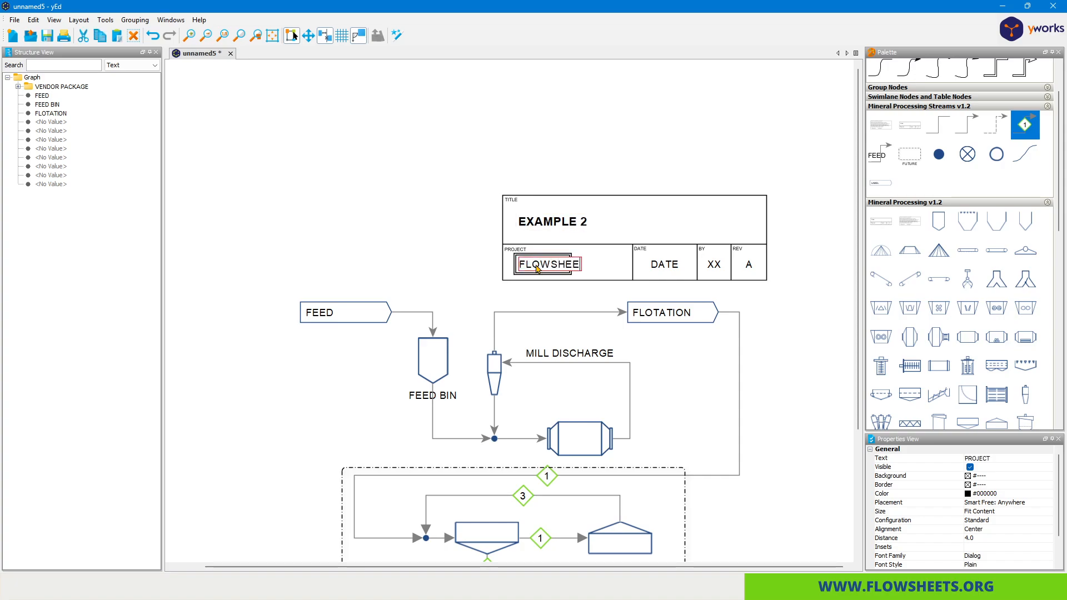
text(TS>)
text(ORG)
key(Return)
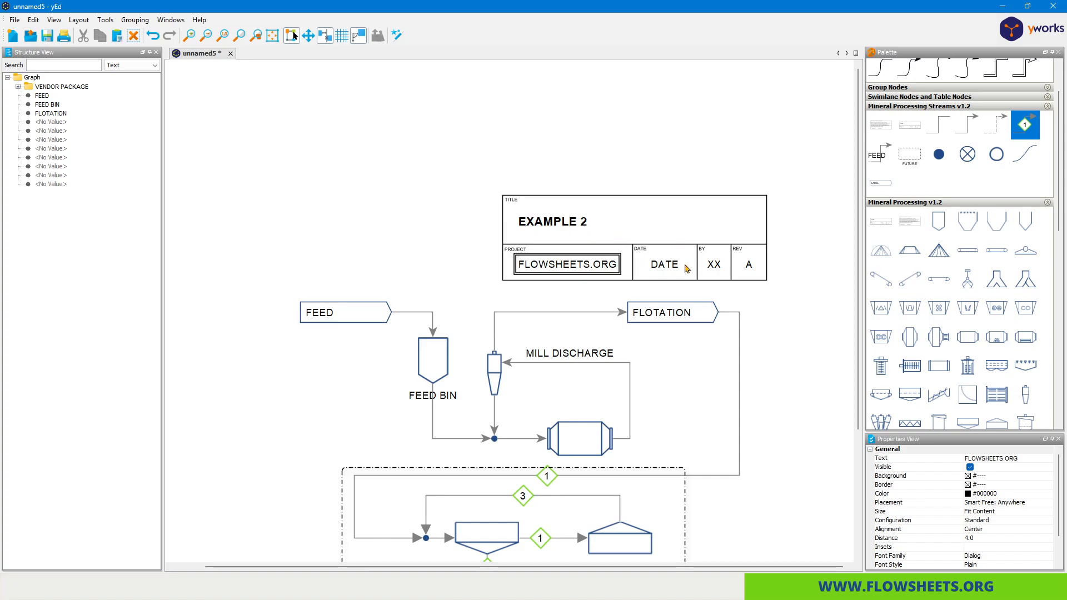
click(716, 268)
click(715, 268)
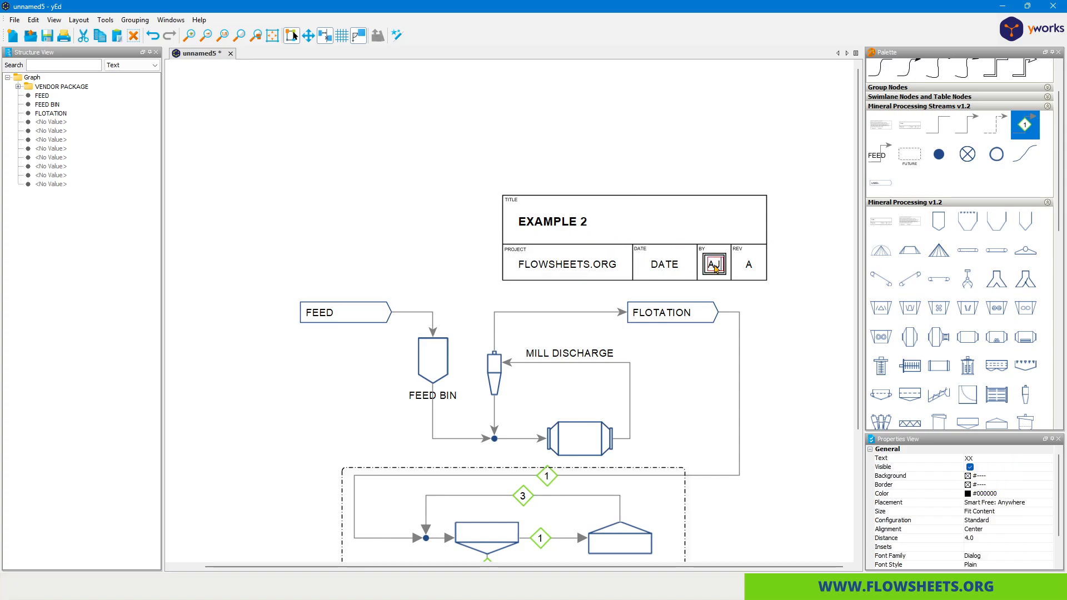
key(Return)
Move the title block up and to the left, so it sits above the FEED and FEED BIN area.
click(655, 270)
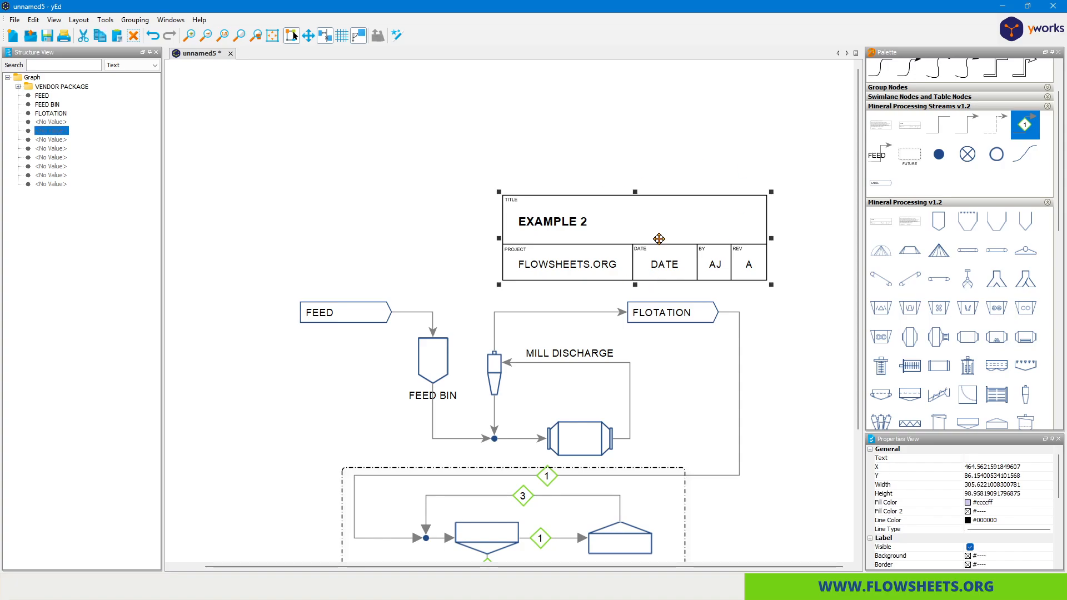
drag(659, 238, 411, 208)
click(653, 265)
scroll(654, 265, down, 5)
scroll(654, 270, up, 1)
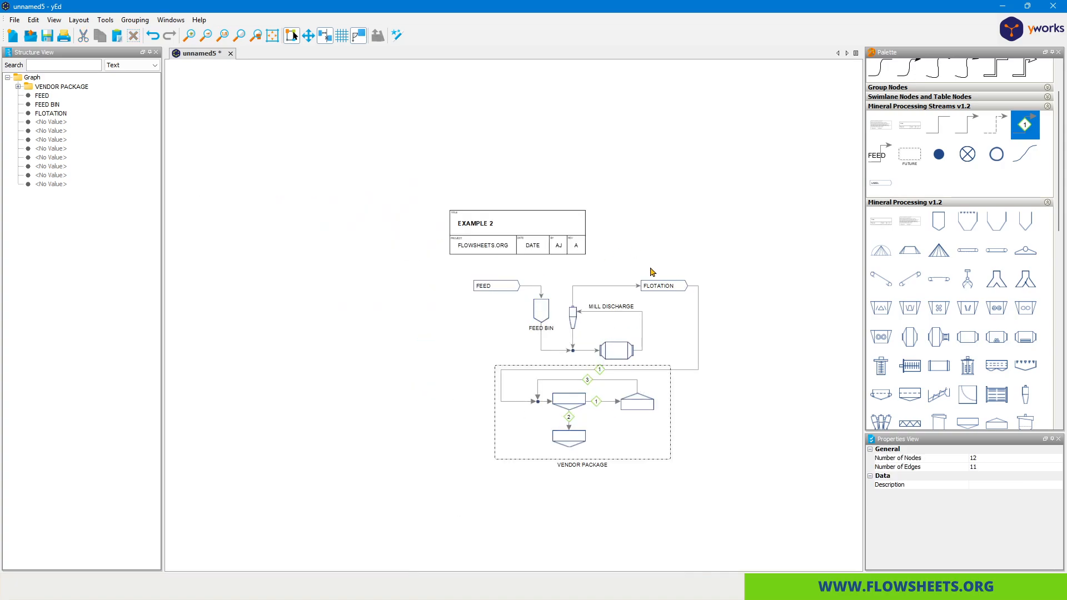
scroll(685, 368, up, 1)
scroll(728, 433, up, 3)
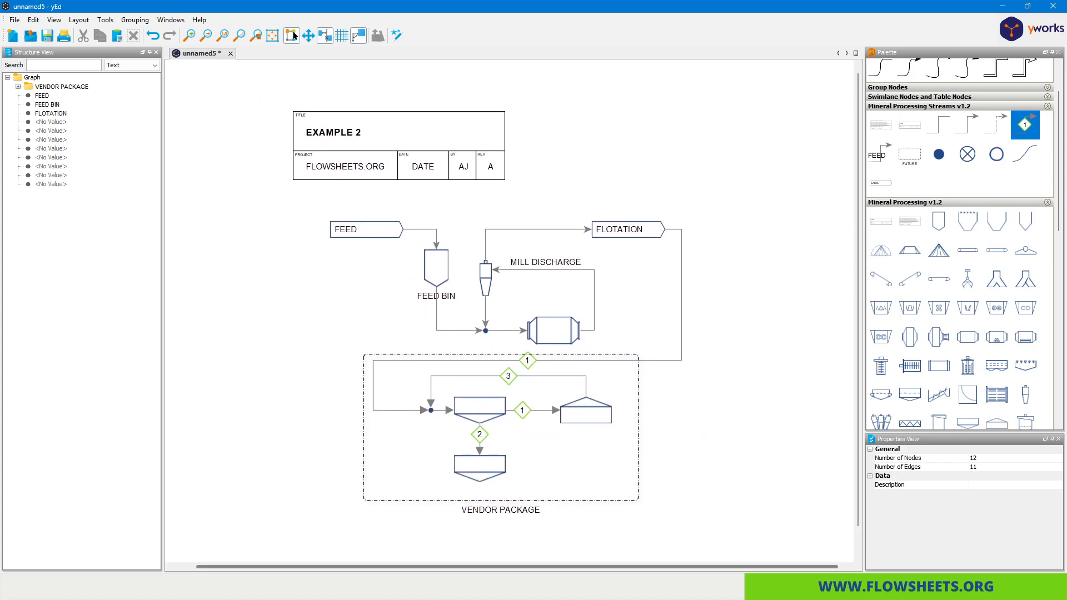
Select the whole flowsheet with its title block and examine the options for copying to the system clipboard, saving and exporting.
drag(265, 94, 756, 533)
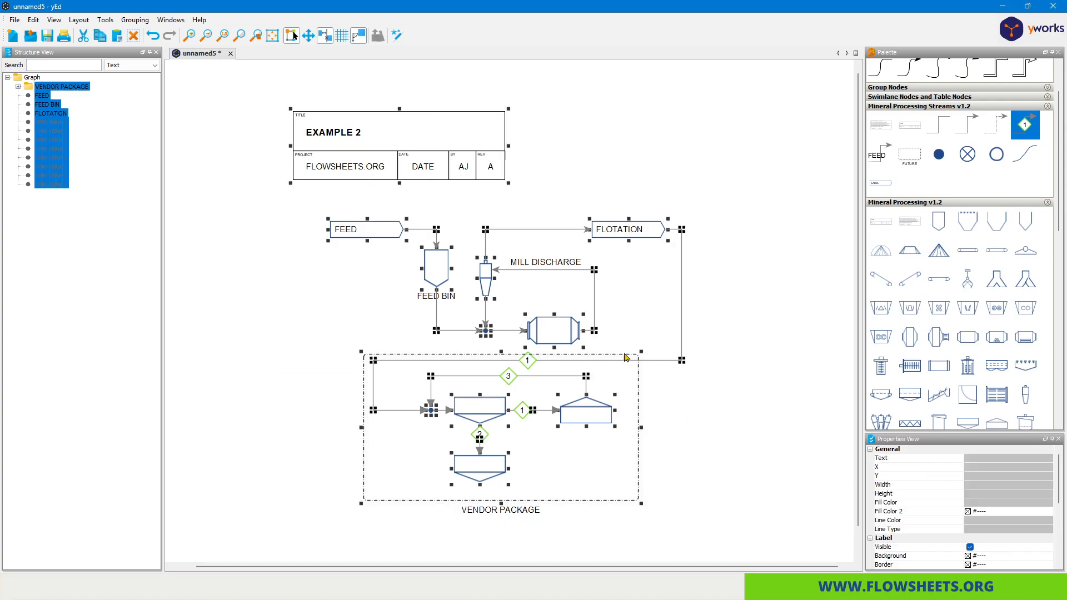
click(34, 20)
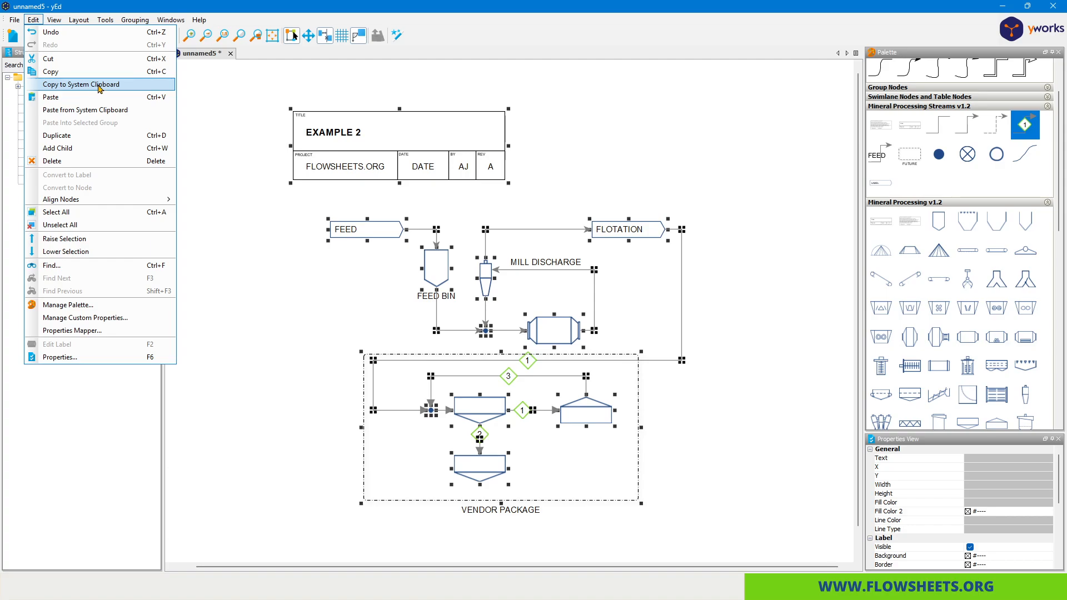
click(722, 245)
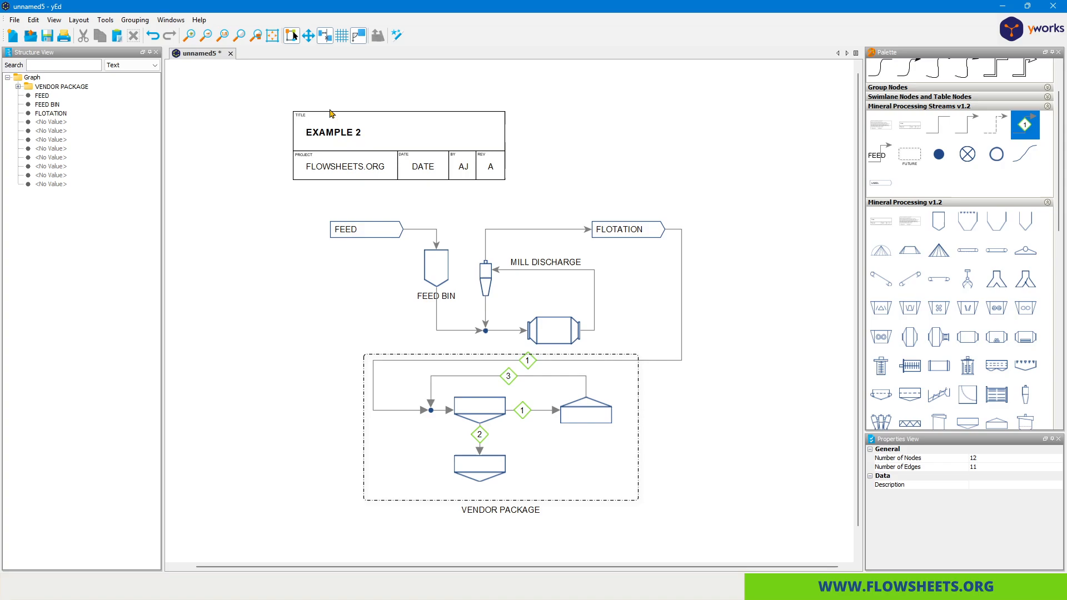
click(15, 21)
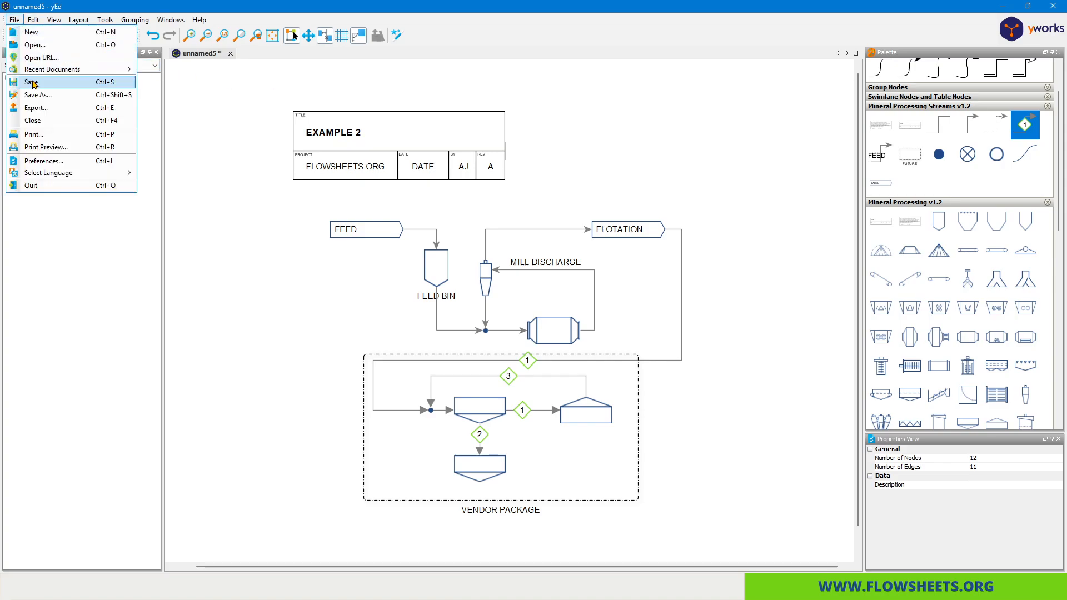
click(298, 264)
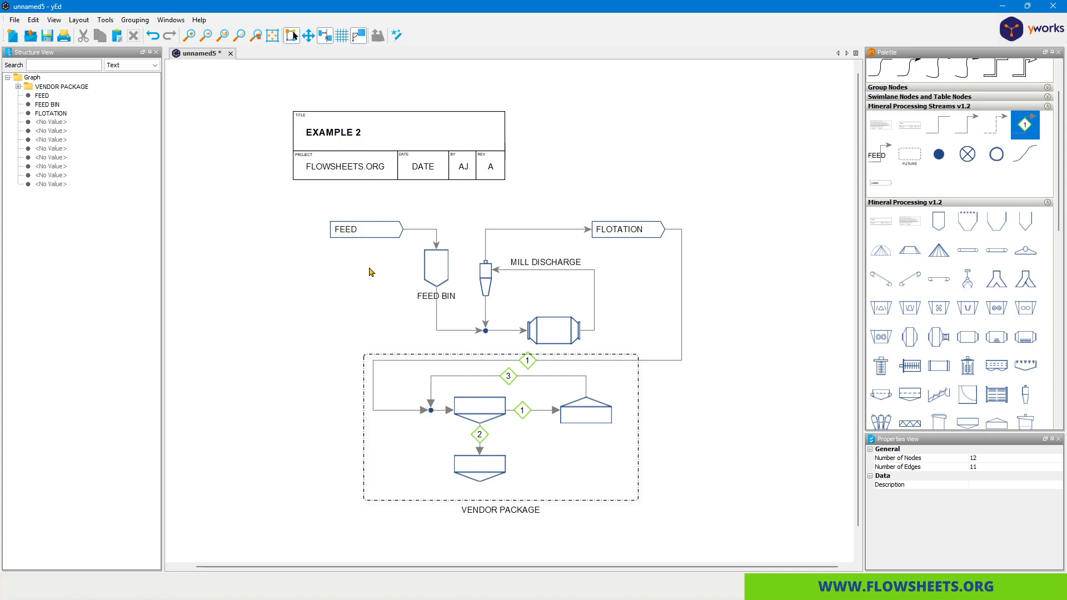